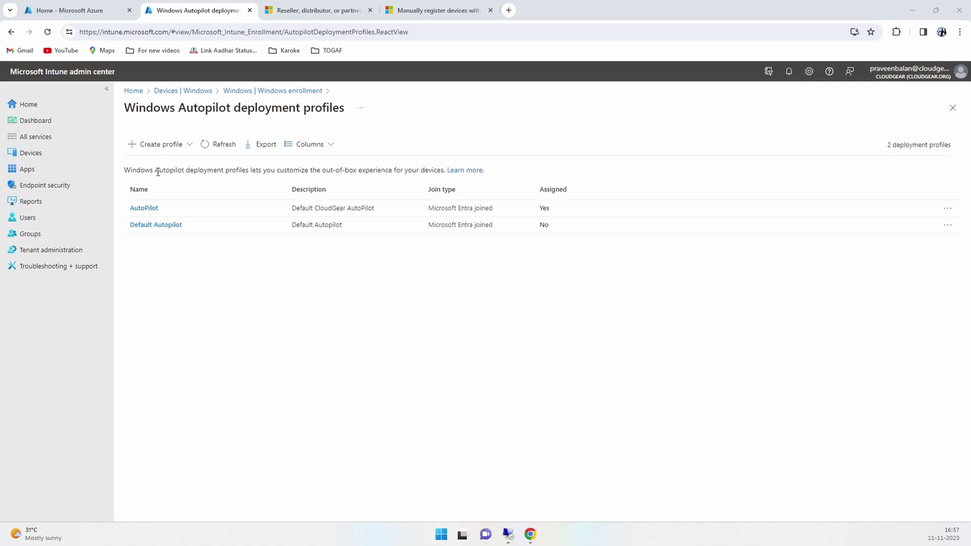
- Create a Windows PC Autopilot profile named 'Demo Autopilot' and paste the same text as its description
left_click(166, 147)
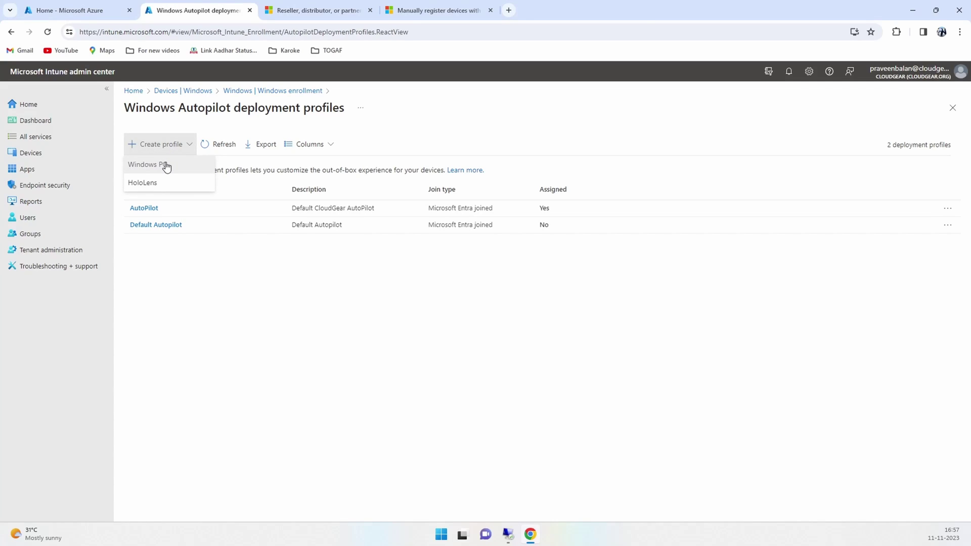
left_click(167, 167)
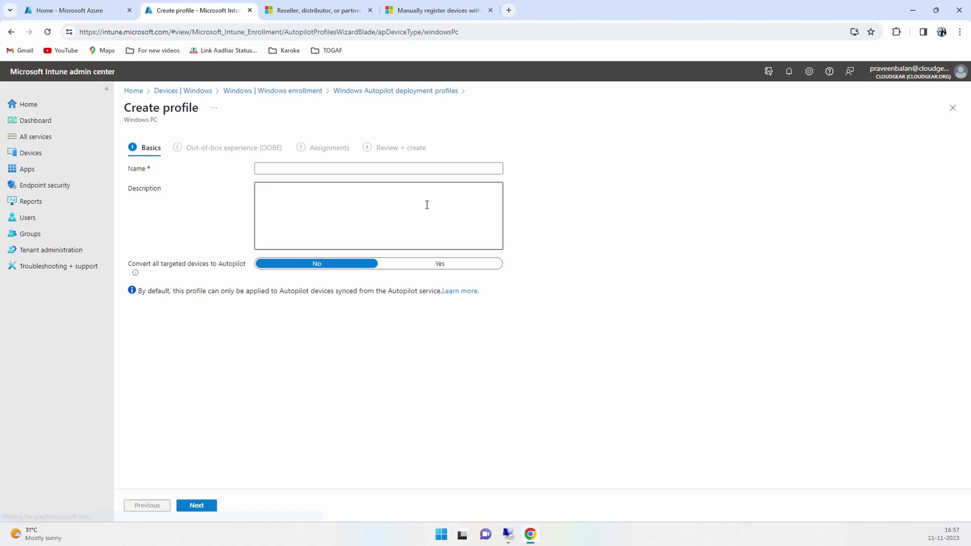
left_click(268, 172)
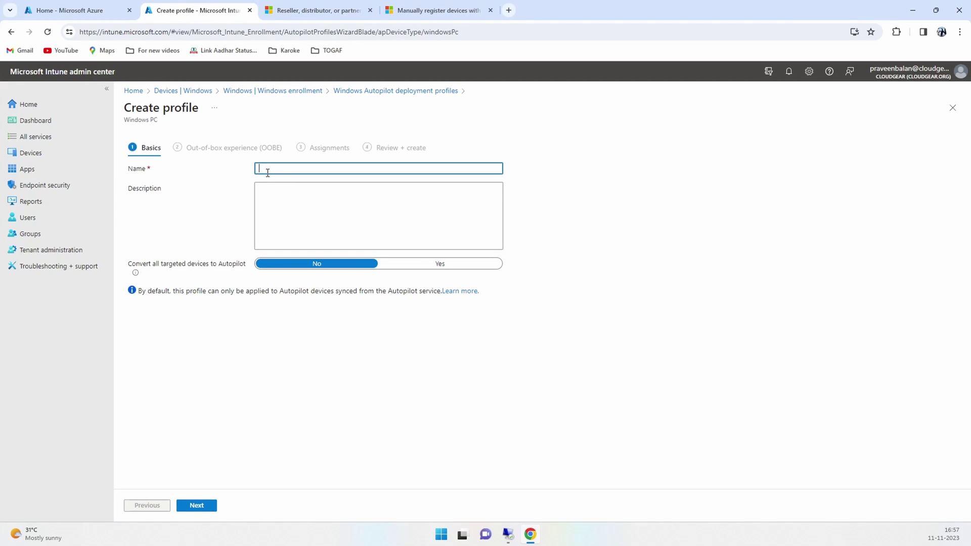
type("Demo Autopilot")
key("ctrl+a")
key("ctrl+c")
left_click(295, 225)
key("ctrl+v")
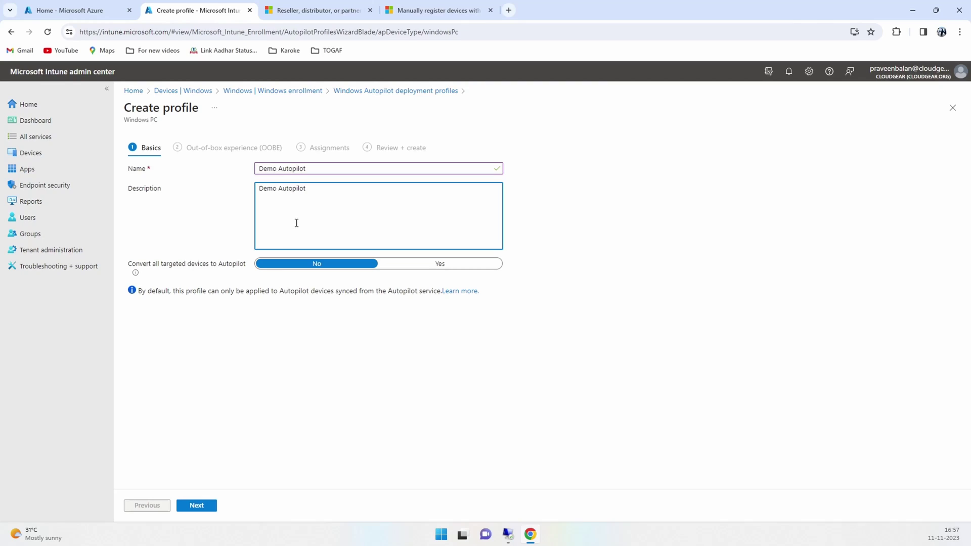
- Keep User-Driven deployment mode and Microsoft Entra joined, with enrolling users set to Standard
left_click(205, 507)
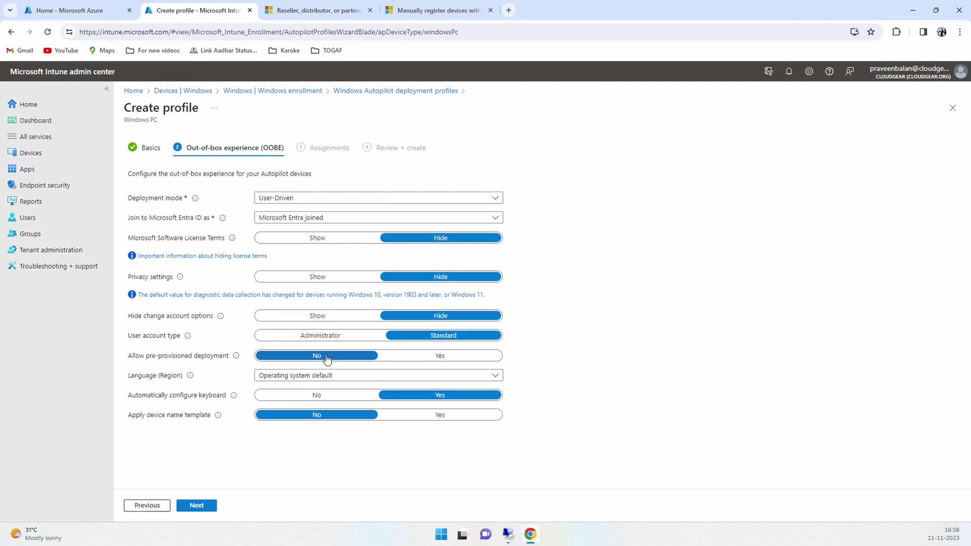
left_click(293, 199)
left_click(746, 218)
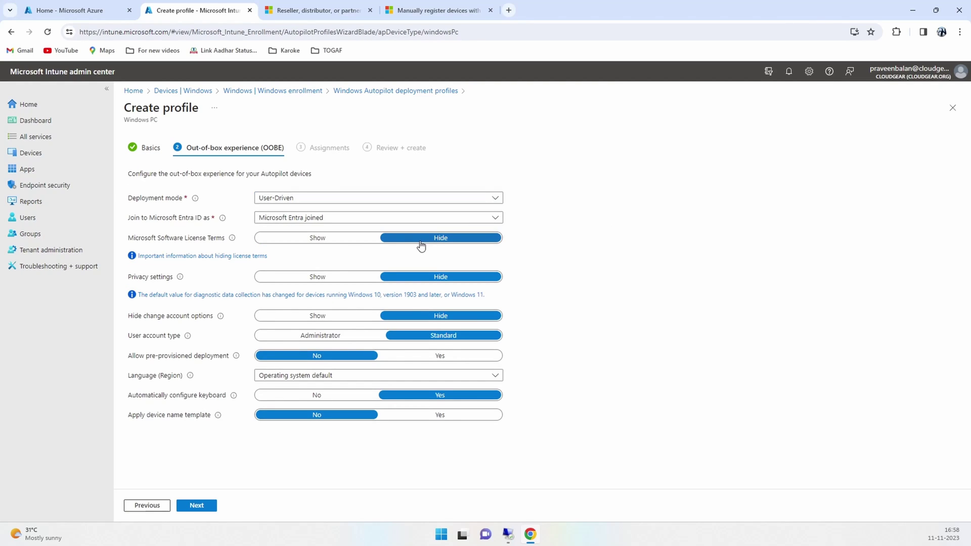
left_click(318, 218)
left_click(719, 211)
left_click(303, 341)
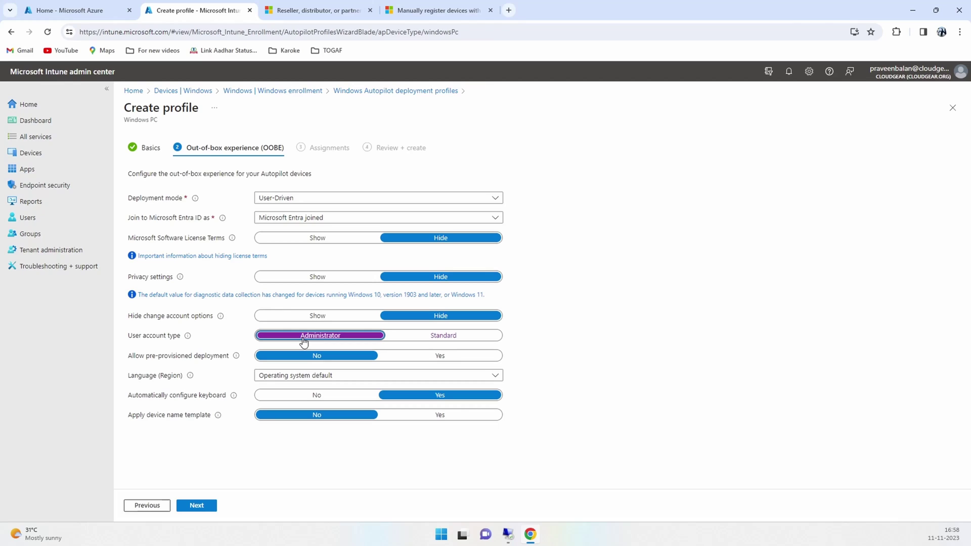
left_click(446, 340)
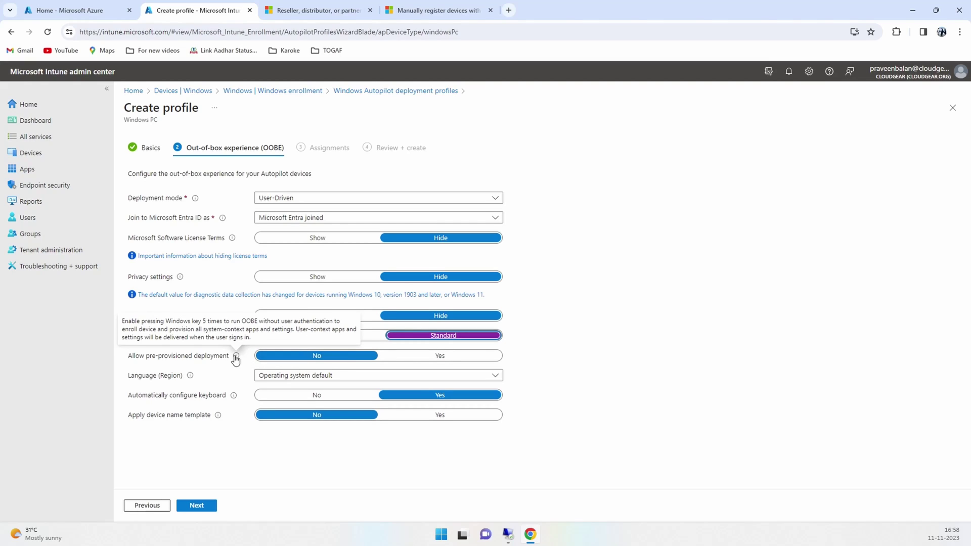
- Keep the OS default language, disable automatic keyboard configuration, and leave the device name template off
left_click(375, 375)
left_click(646, 392)
left_click(317, 395)
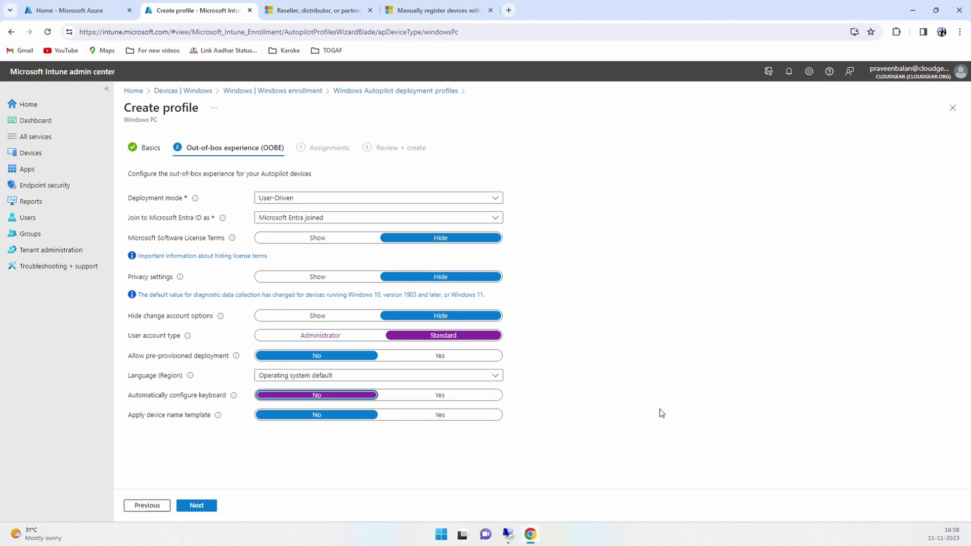
left_click(439, 415)
scroll(435, 420, "down", 1)
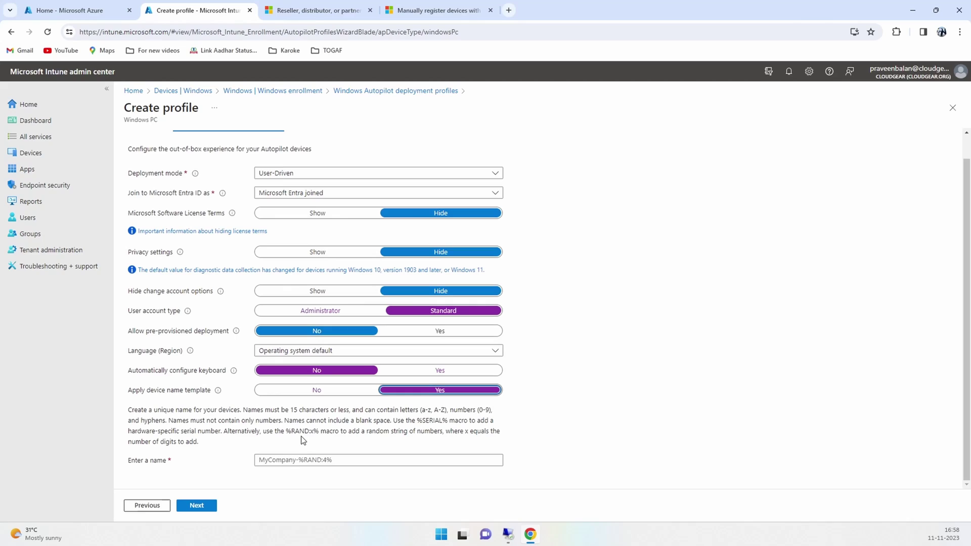
left_click(294, 464)
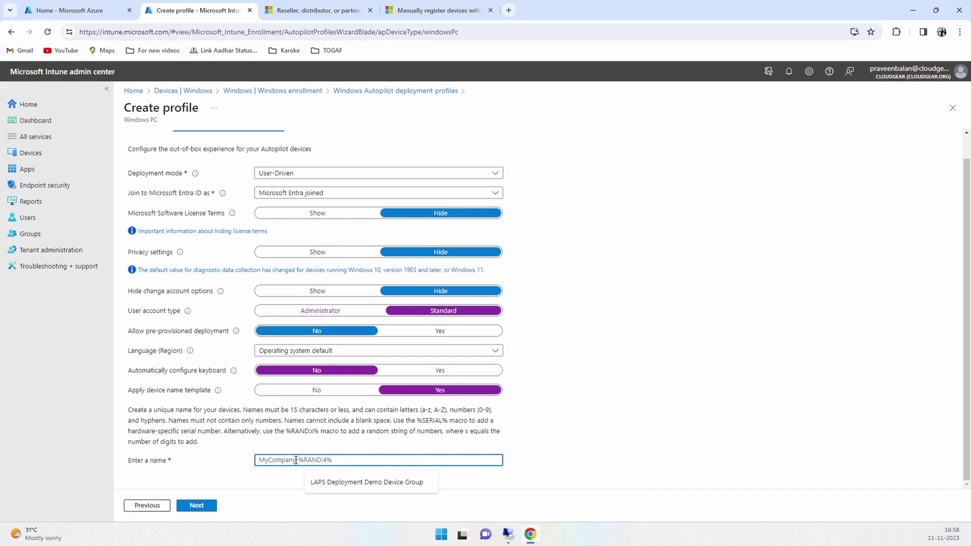
type("CloudGear%serial%")
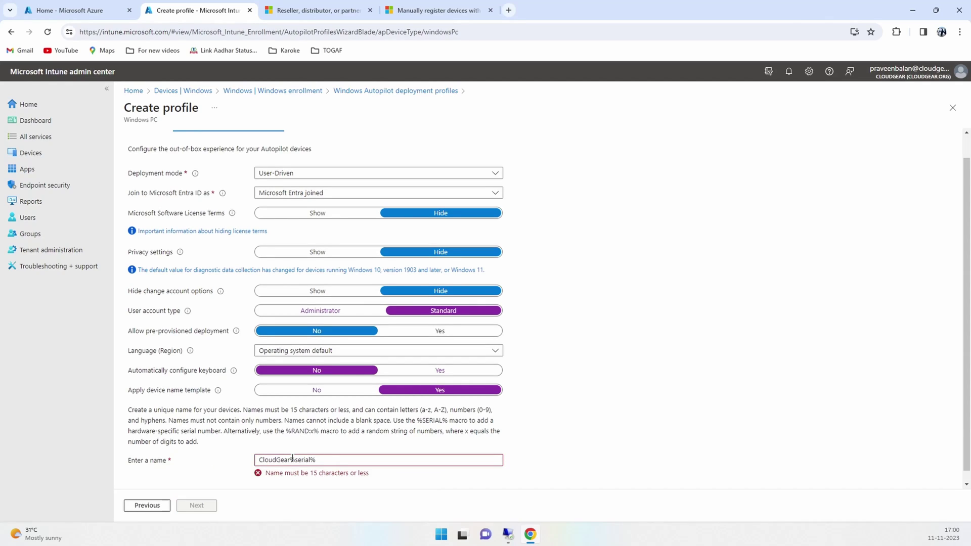
triple_click(328, 458)
key("BackSpace")
left_click(317, 390)
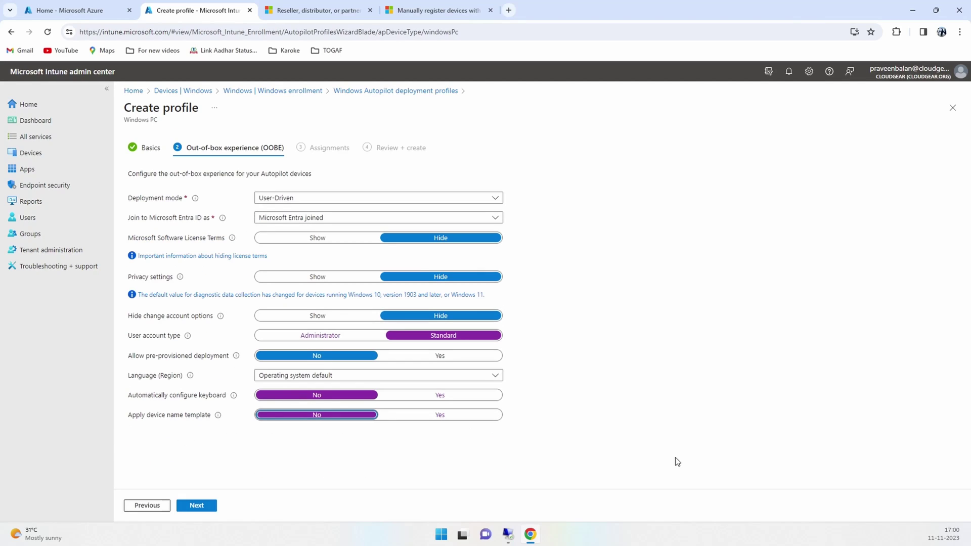
- Include the AutoPilotDevices group in assignments, then review and create the Demo Autopilot profile
left_click(197, 506)
left_click(152, 307)
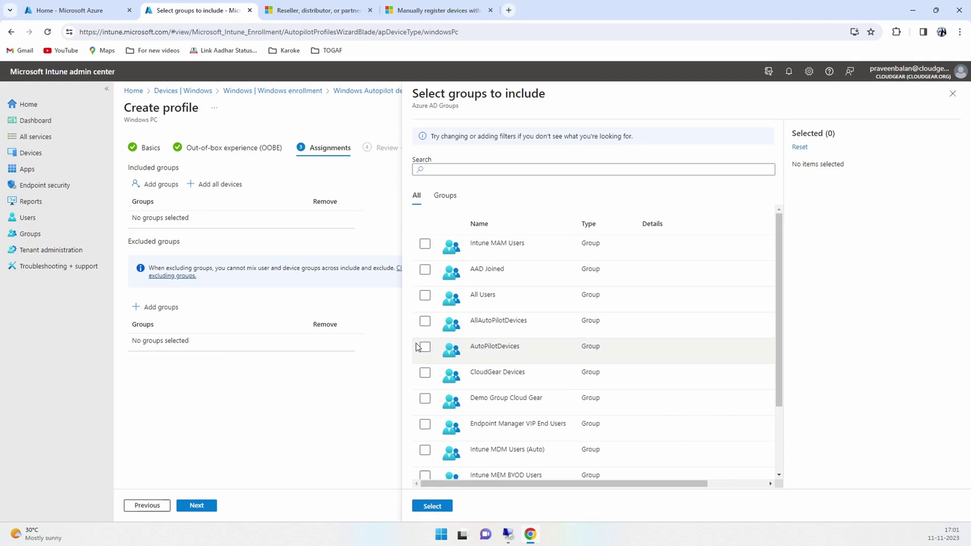
left_click(424, 347)
left_click(432, 505)
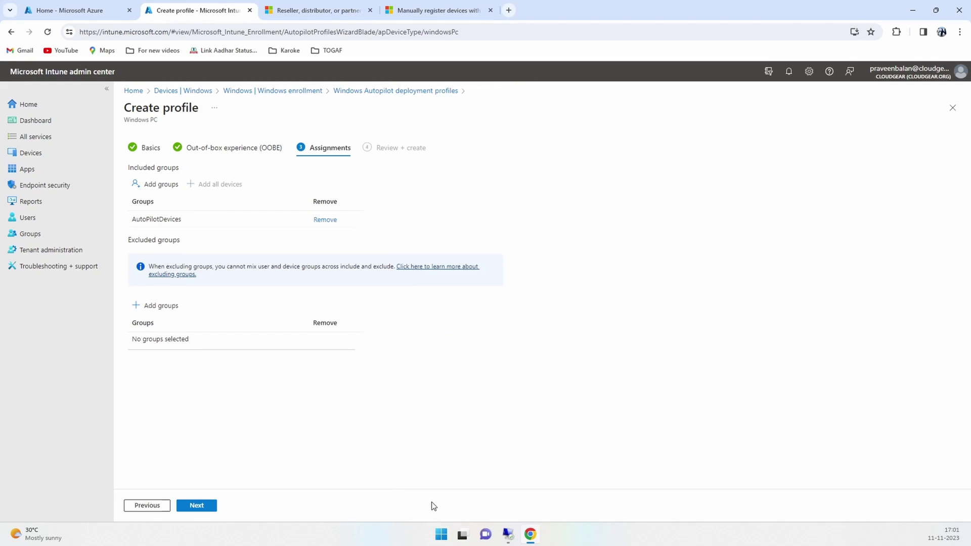
left_click(197, 506)
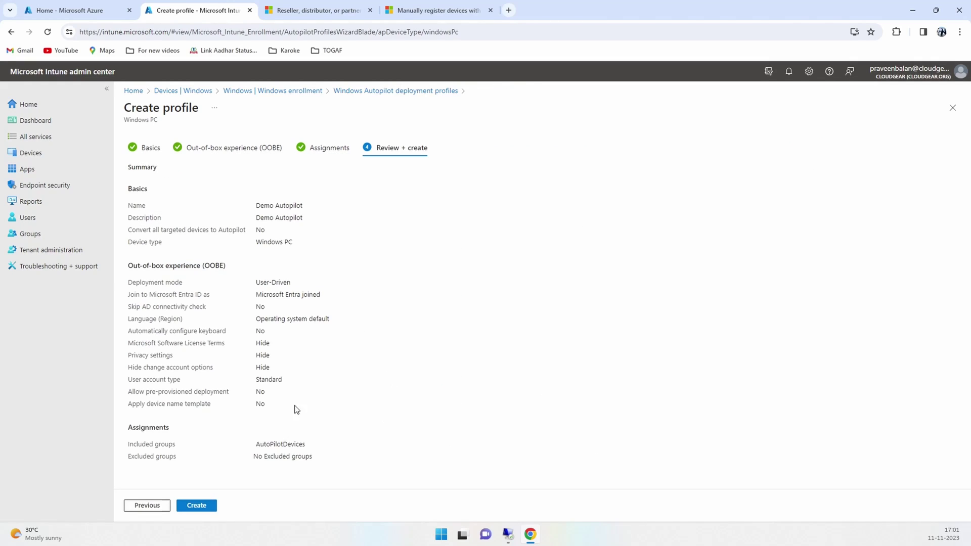
left_click(196, 506)
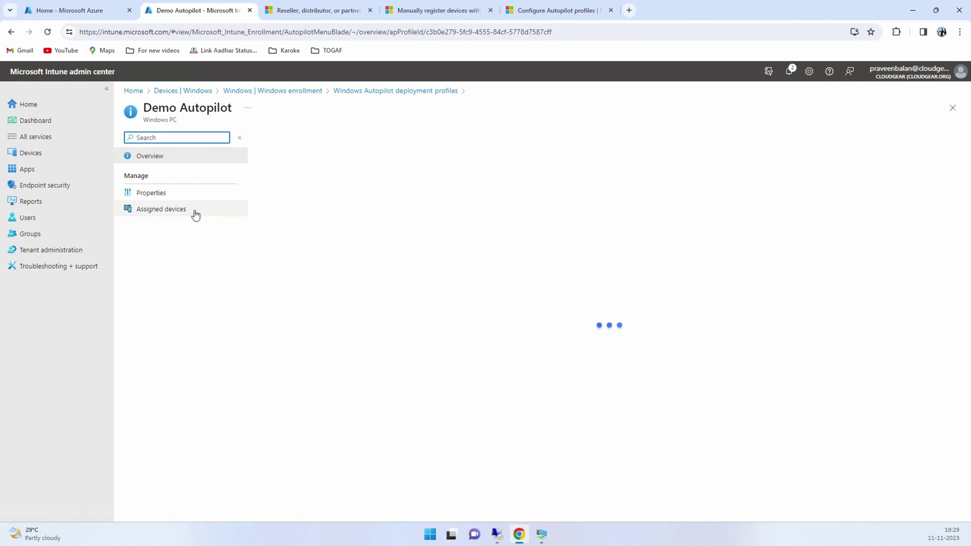
- Edit Demo Autopilot's basics so all targeted devices convert to Autopilot, and save it
left_click(156, 195)
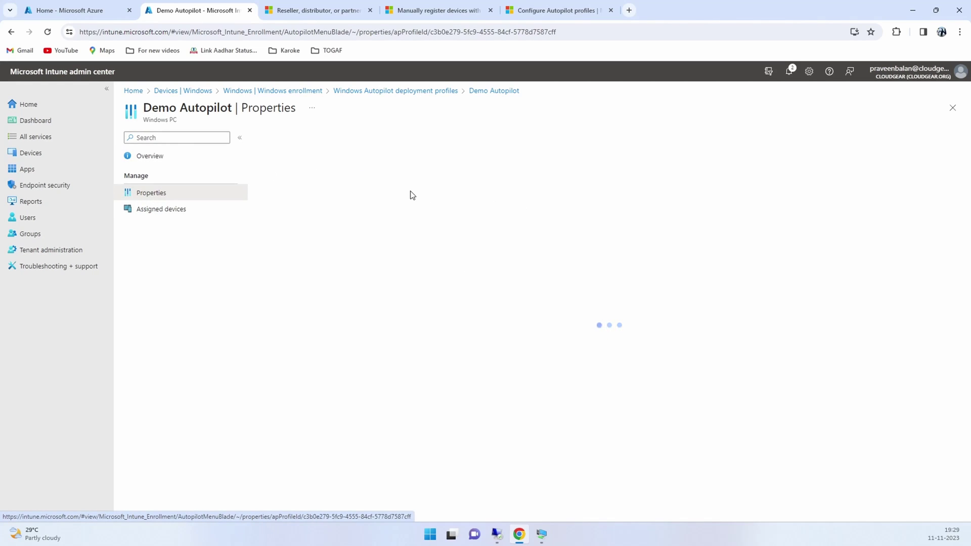
left_click(287, 153)
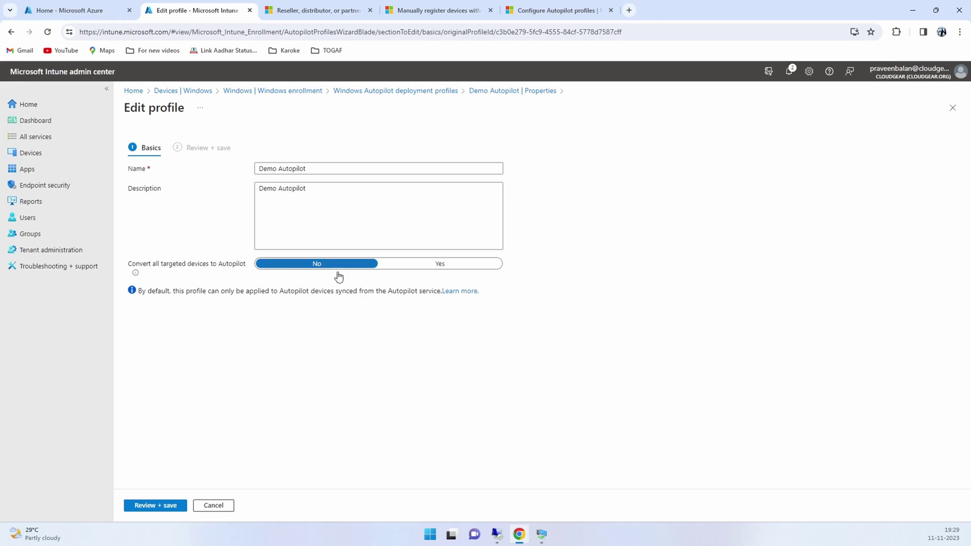
left_click(420, 266)
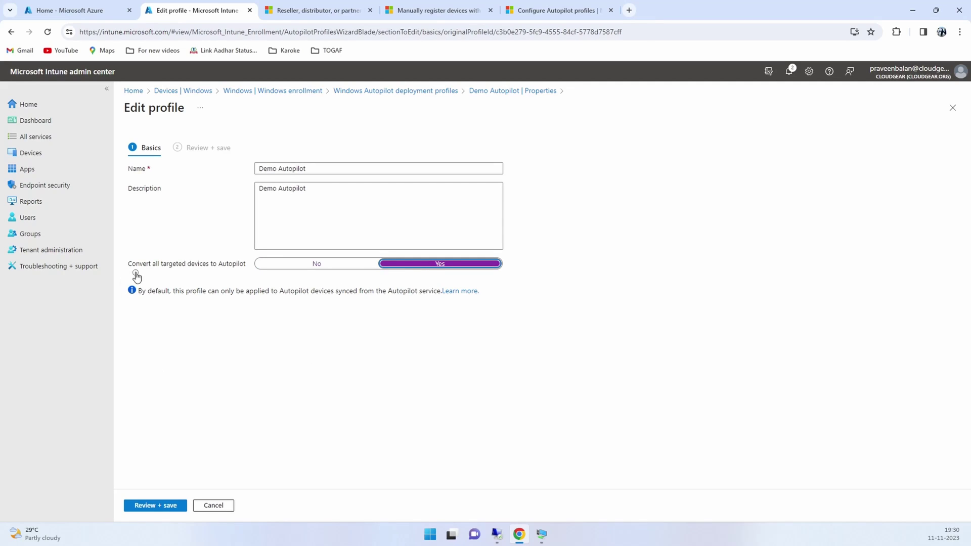
left_click(151, 507)
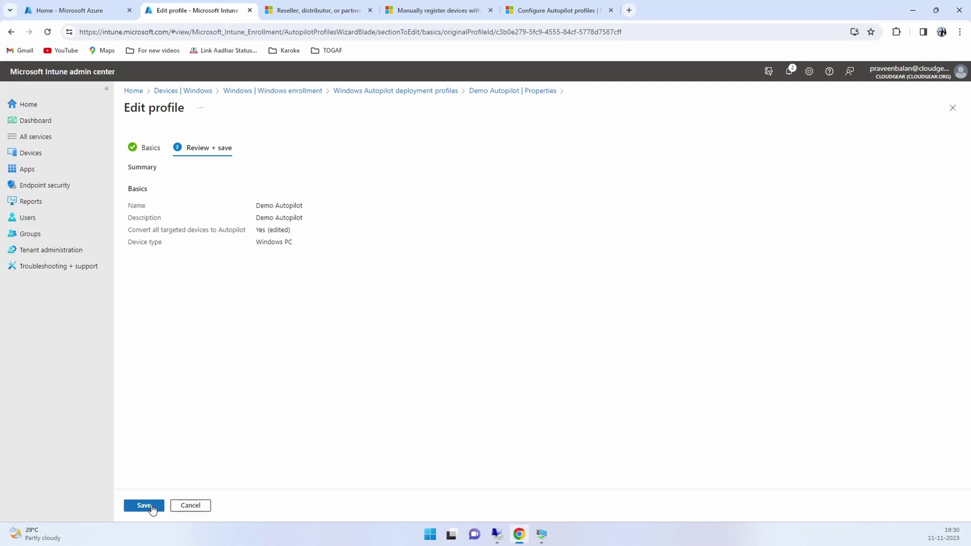
left_click(142, 507)
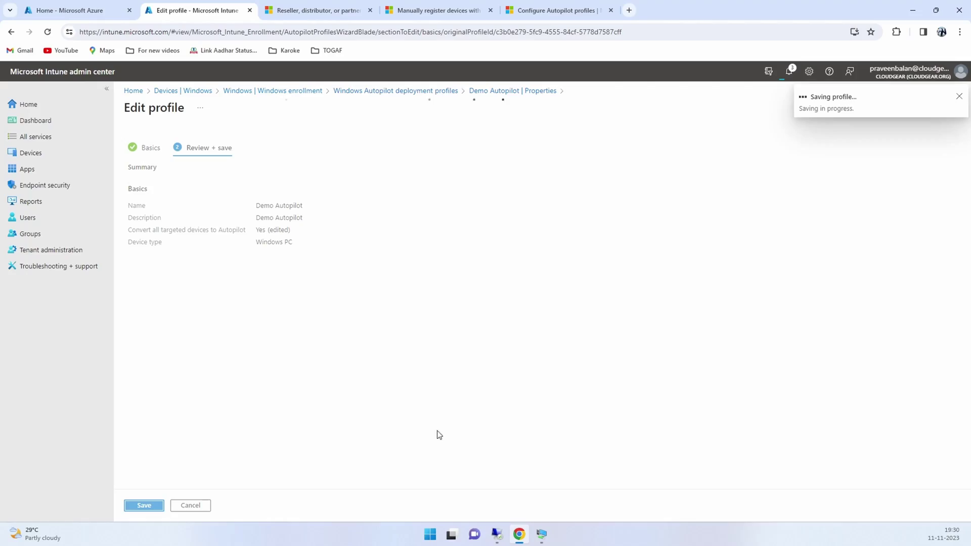
left_click(146, 156)
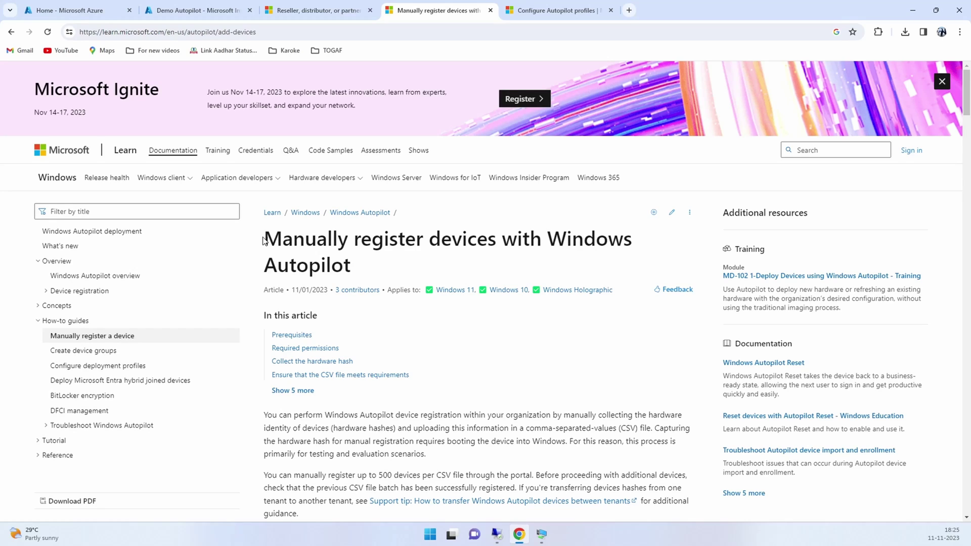
- Read through the 'Manually register devices with Windows Autopilot' article
left_click_drag(262, 240, 360, 262)
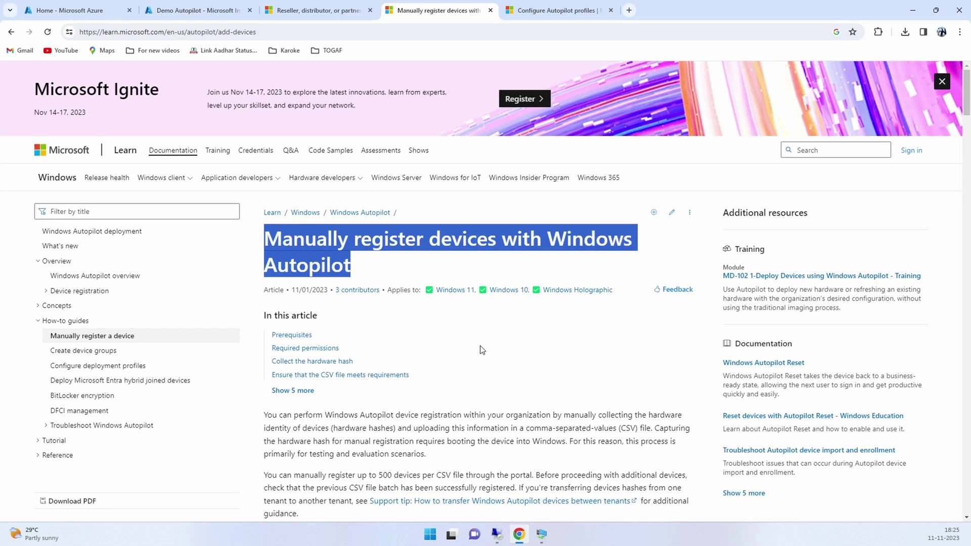
scroll(485, 355, "down", 2)
scroll(486, 355, "down", 2)
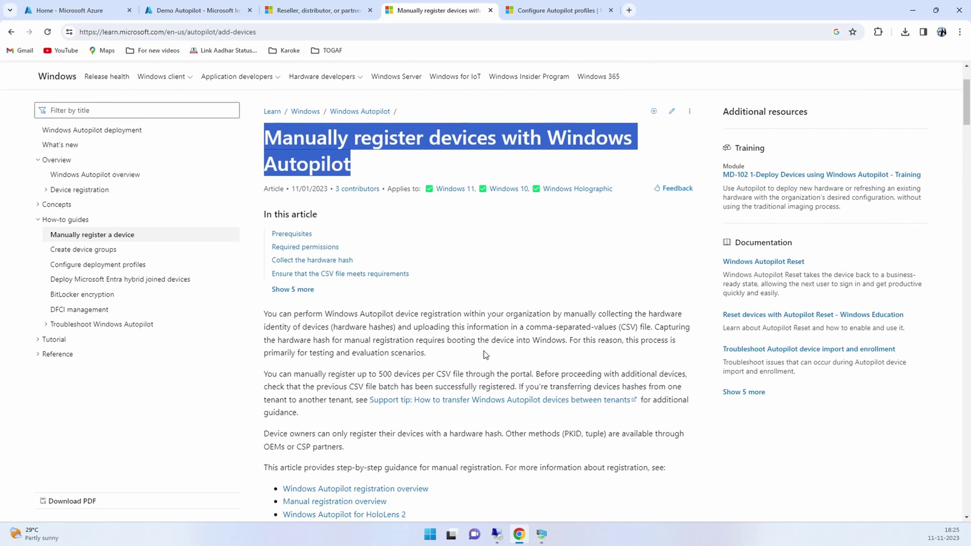
scroll(485, 355, "down", 4)
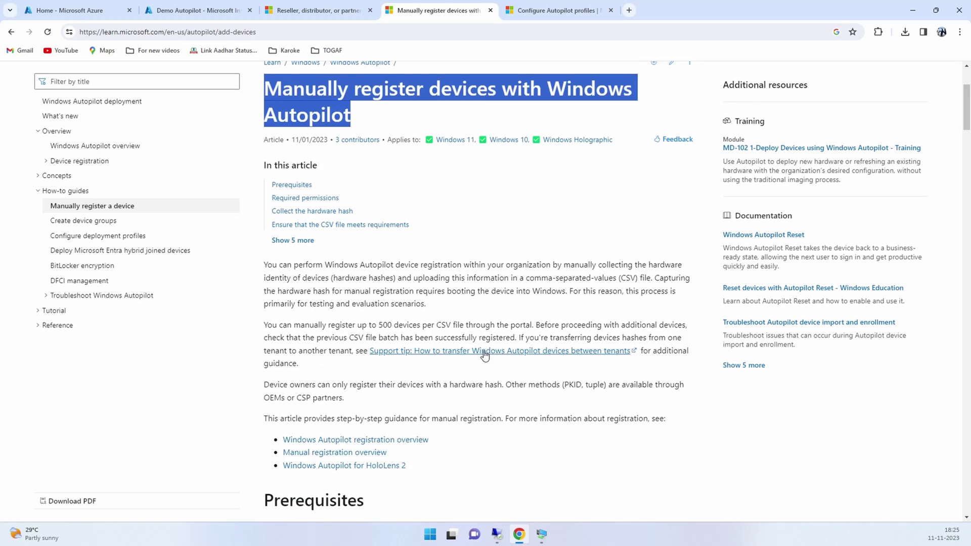
scroll(486, 355, "down", 1)
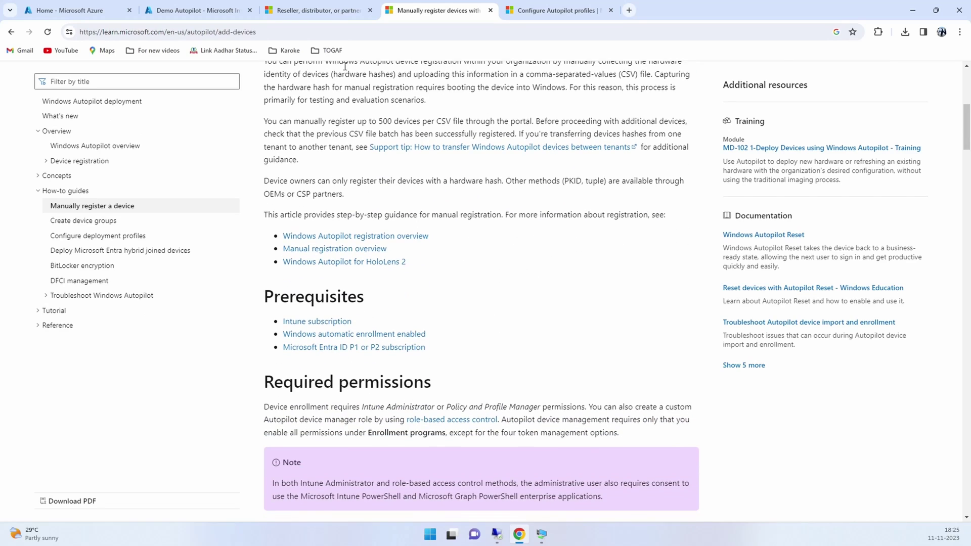
- Review the partner registration article's note about partners using PKID information
left_click(317, 13)
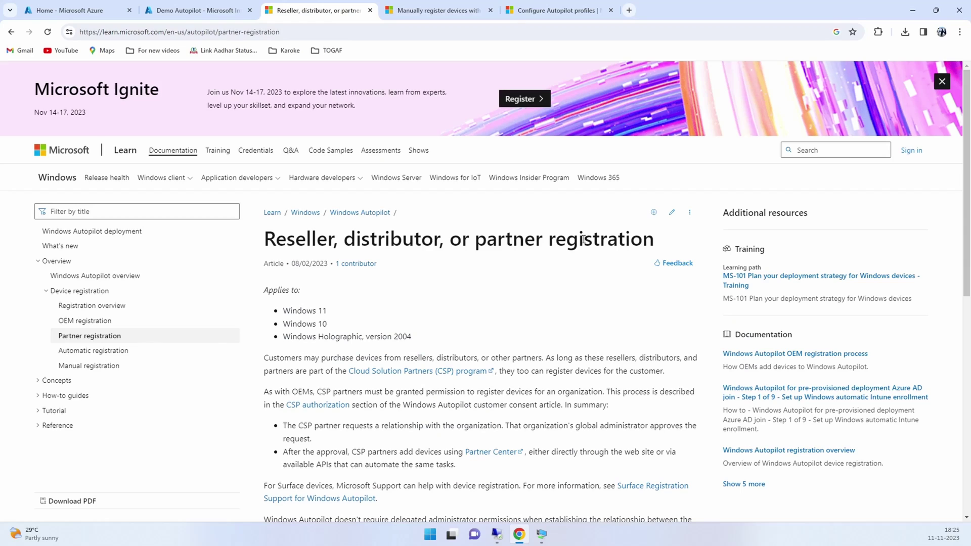
scroll(453, 277, "down", 2)
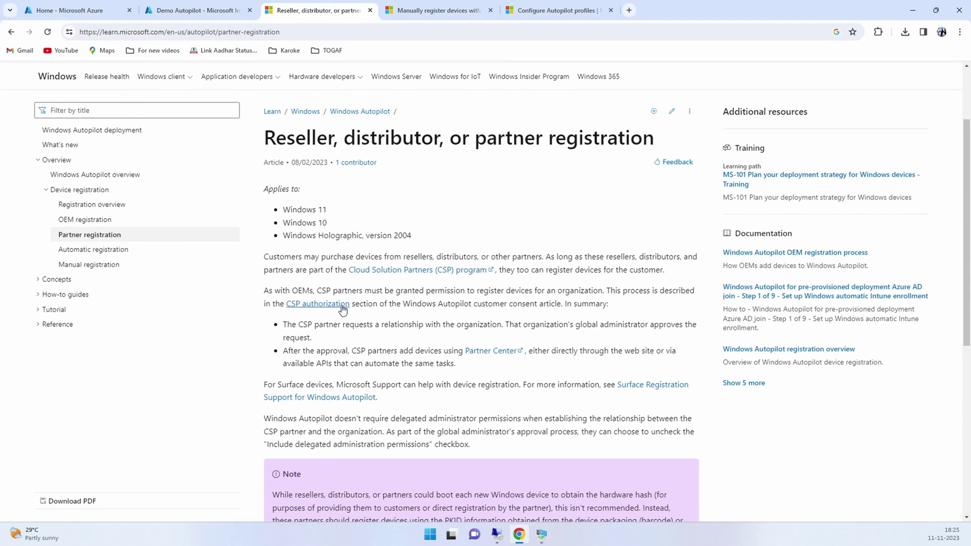
scroll(432, 389, "down", 2)
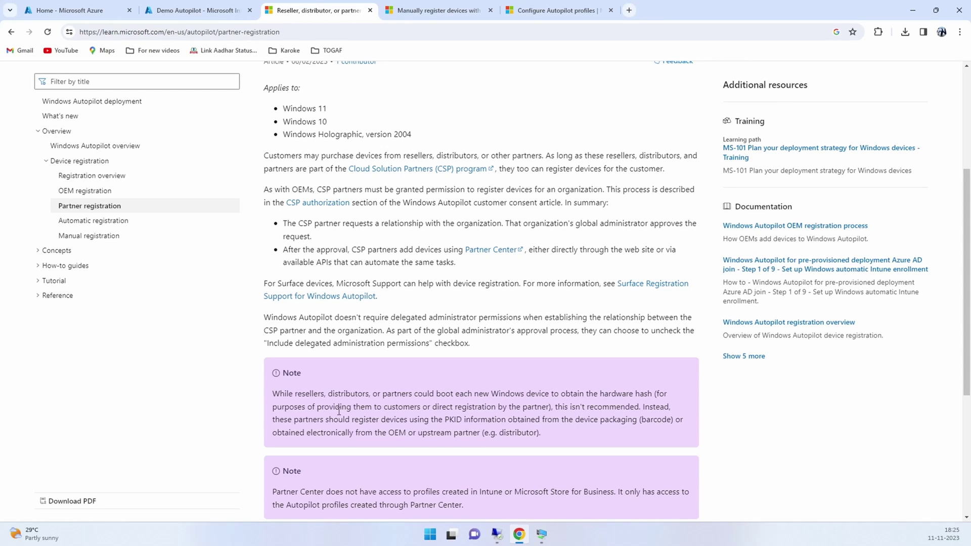
left_click_drag(338, 411, 506, 433)
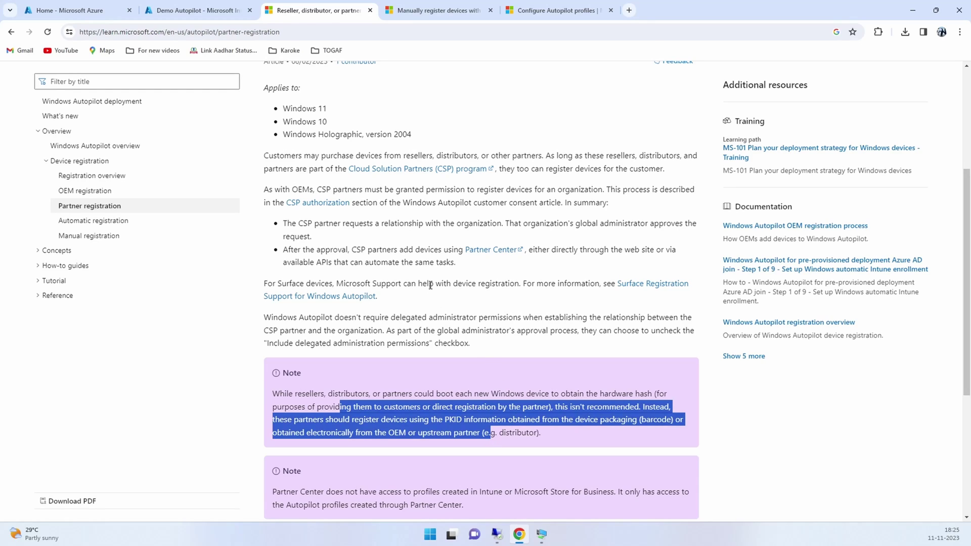
left_click(429, 368)
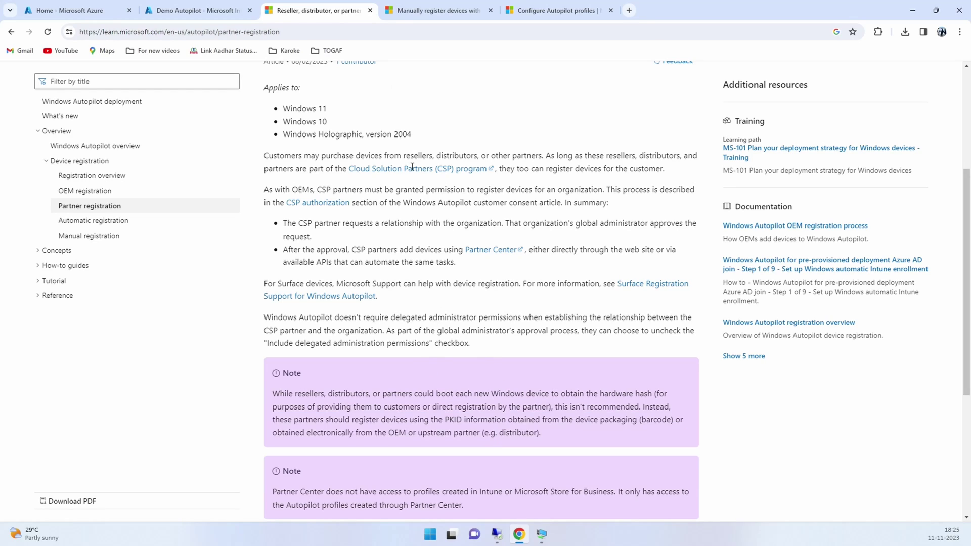
left_click(417, 3)
- Highlight the hash collection methods: Configuration Manager, Windows PowerShell, Diagnostics Page, desktop Settings > Accounts
scroll(366, 277, "down", 6)
scroll(366, 278, "down", 2)
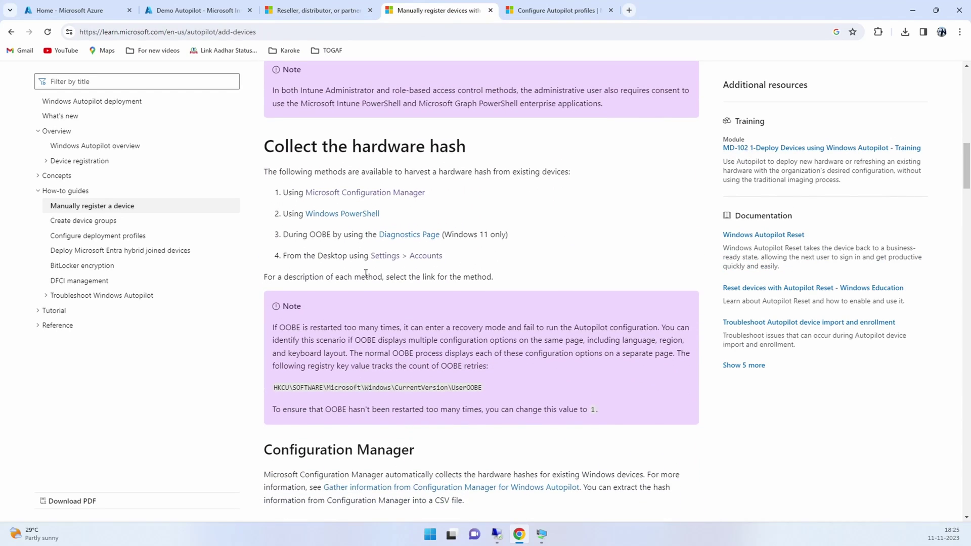
left_click_drag(425, 180, 275, 184)
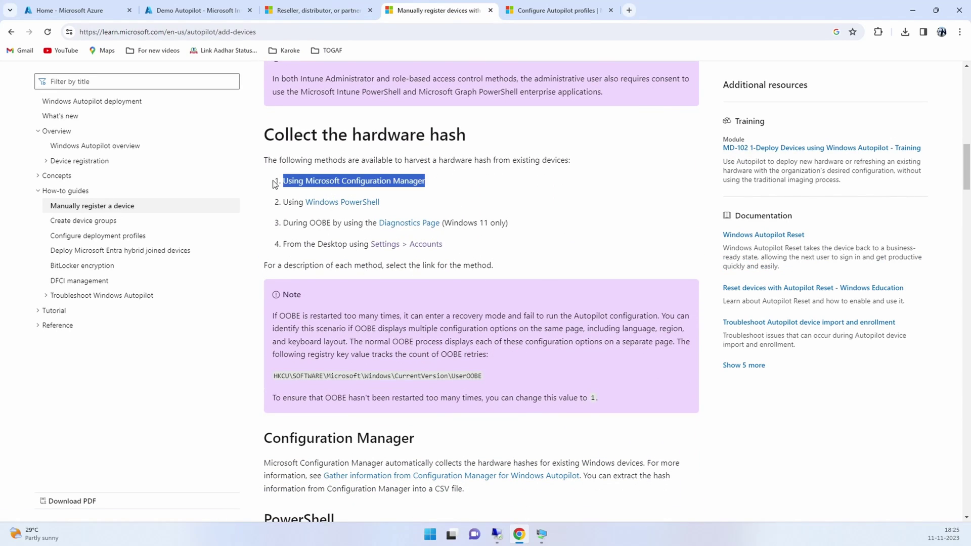
left_click_drag(380, 203, 282, 202)
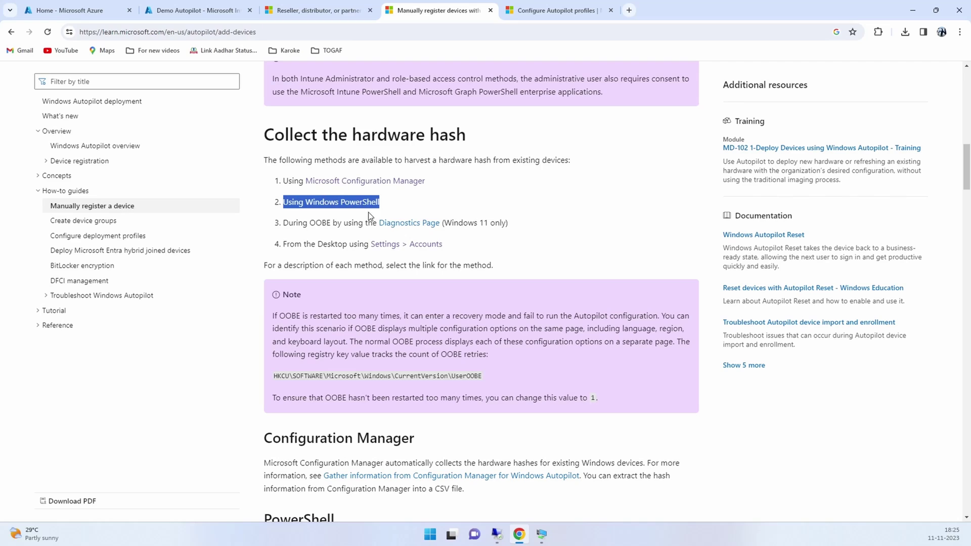
left_click_drag(507, 223, 289, 227)
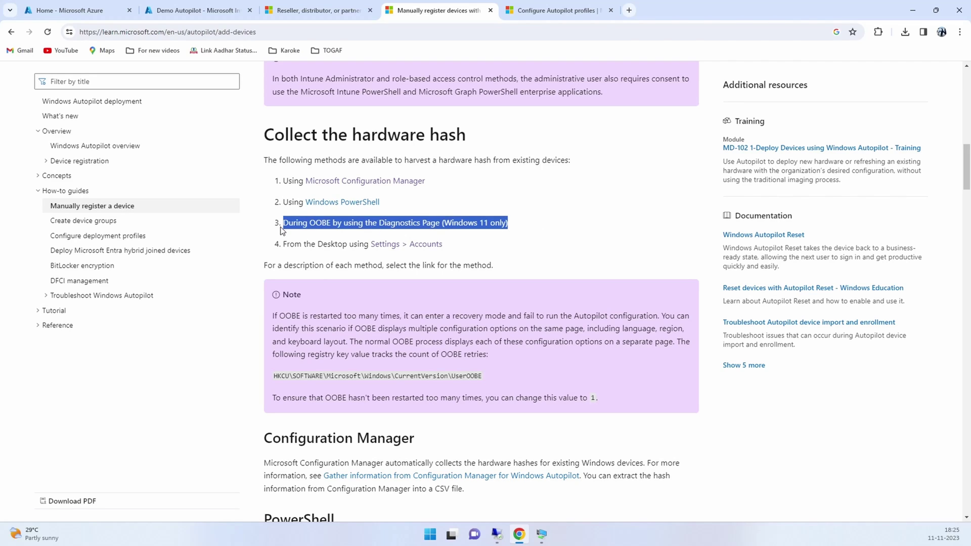
left_click(561, 258)
left_click_drag(488, 256, 289, 246)
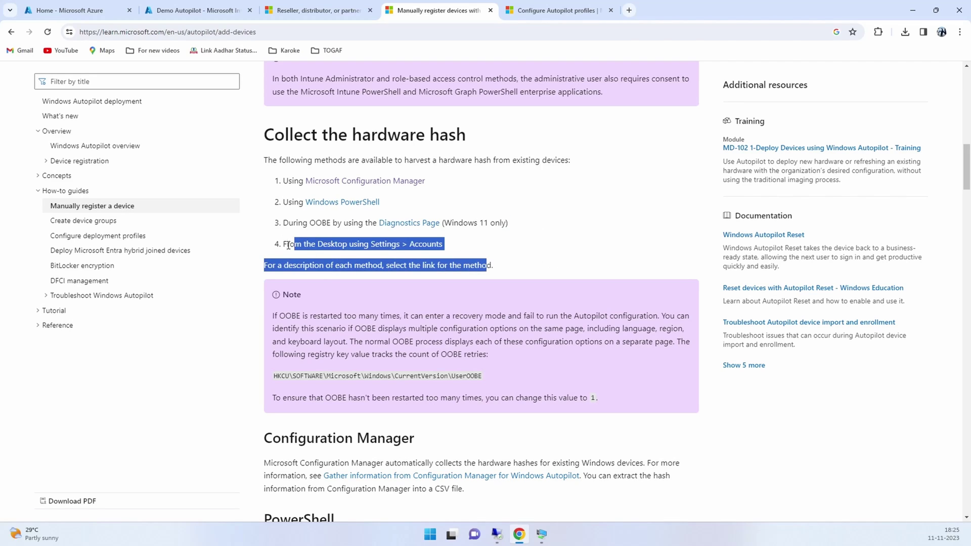
left_click(677, 240)
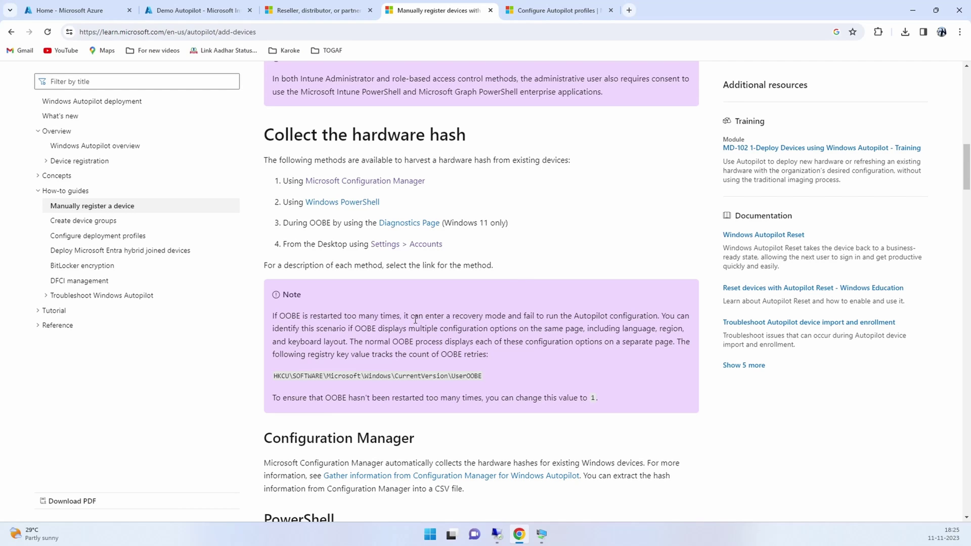
- Review the desktop hash export steps and Windows 11 requirement, then switch to the virtual machine
scroll(415, 319, "down", 20)
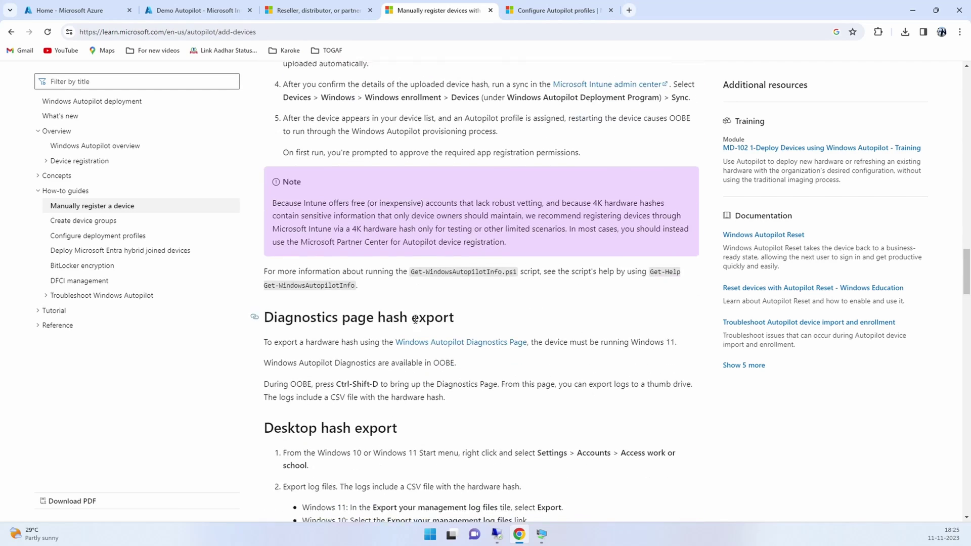
scroll(415, 320, "down", 3)
left_click_drag(529, 194, 678, 194)
scroll(612, 318, "down", 2)
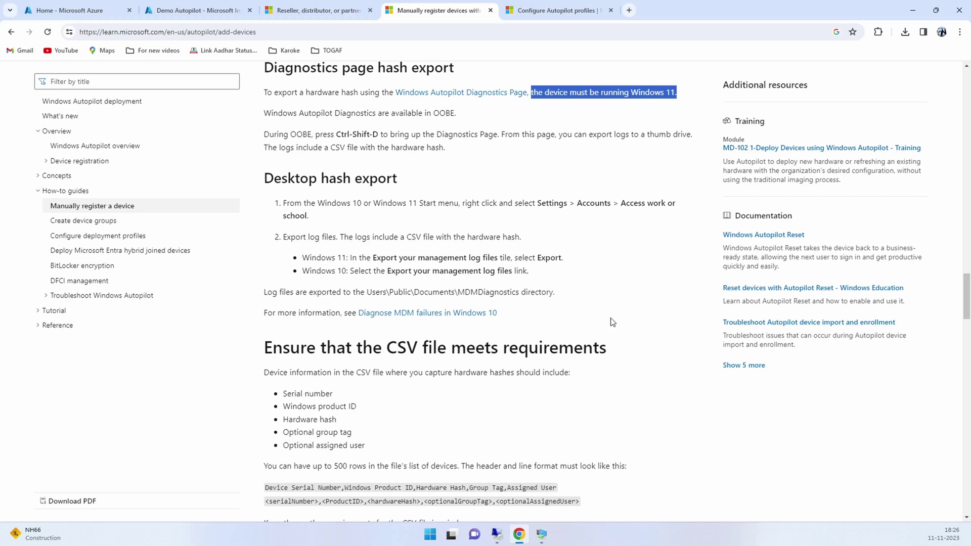
left_click_drag(332, 202, 464, 206)
left_click(569, 315)
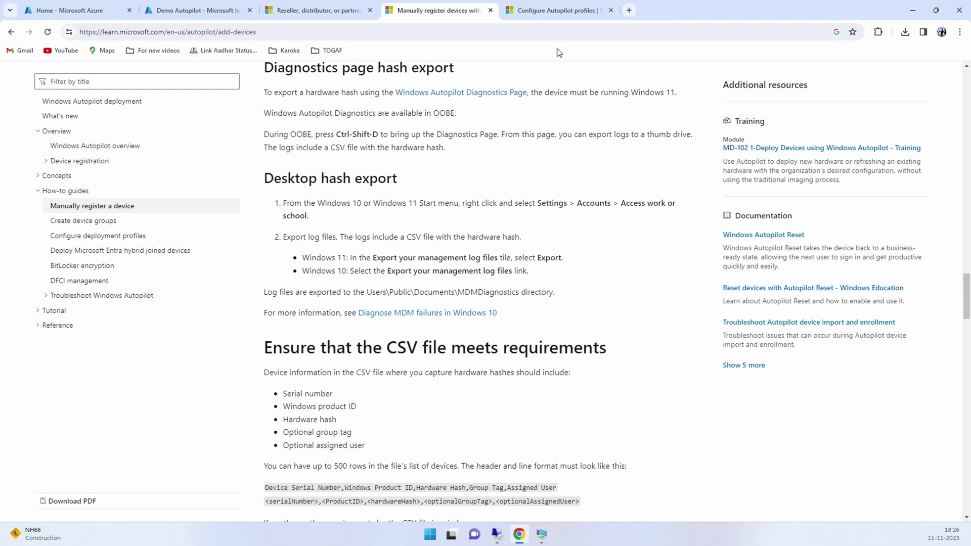
key("alt+Tab")
- Open Settings > Accounts > Access work or school on the virtual machine
left_click(374, 535)
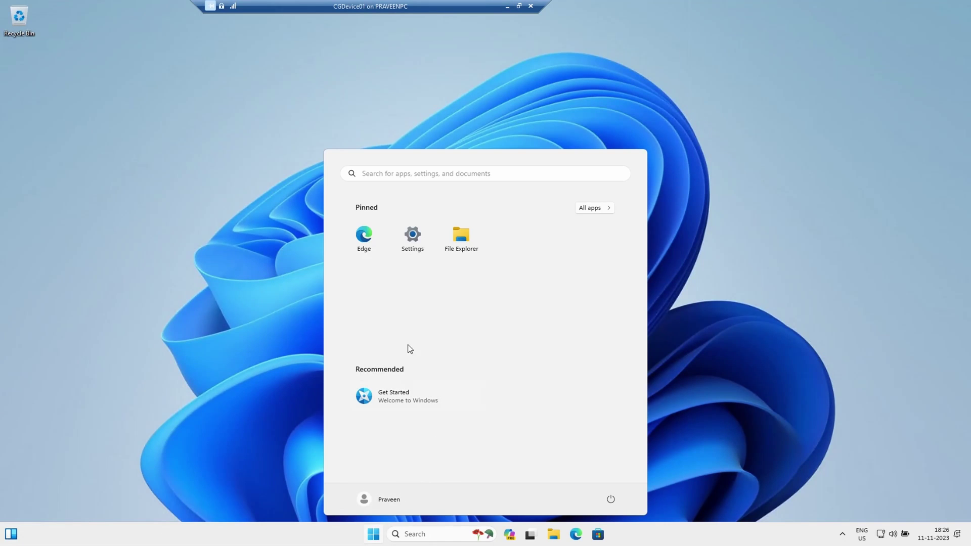
left_click(415, 242)
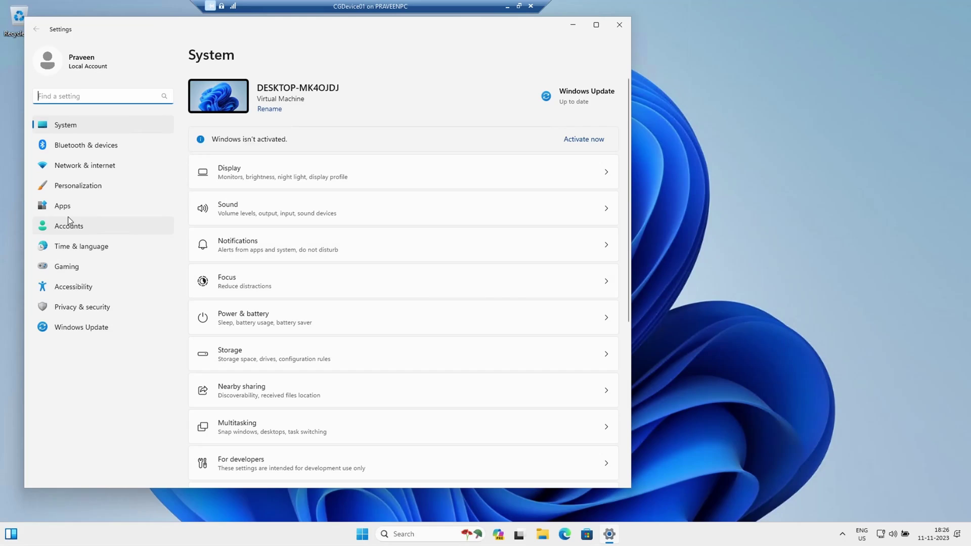
left_click(69, 222)
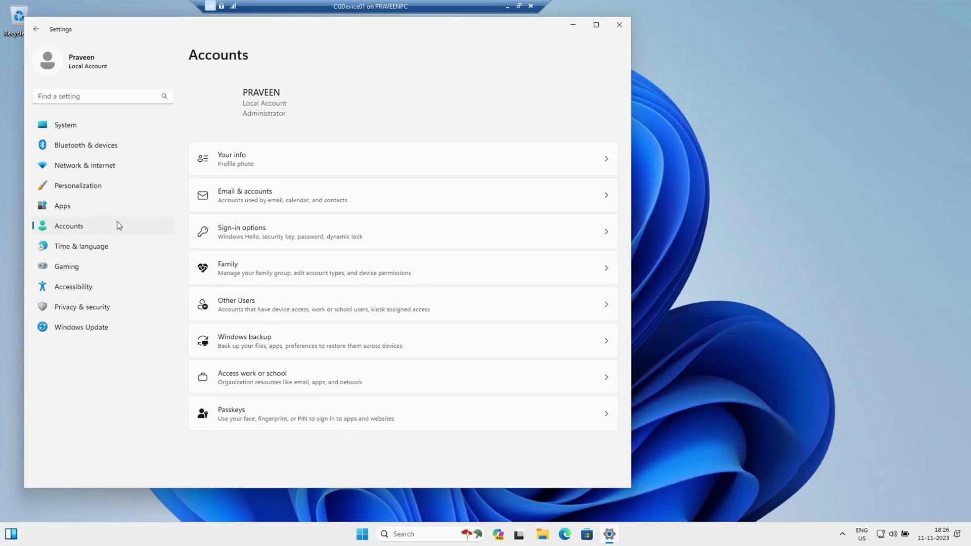
left_click(287, 387)
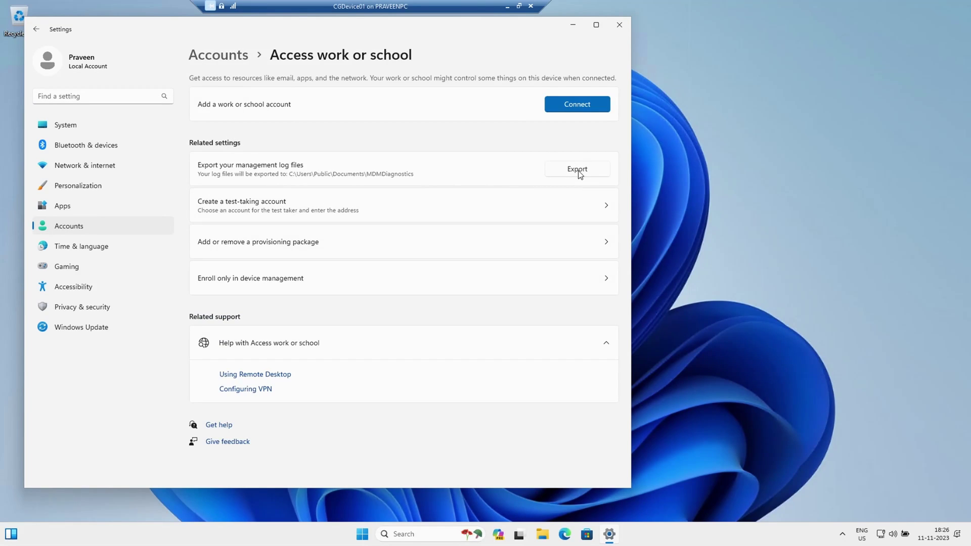
- Locate the DeviceHash CSV in C:\Users\Public\Documents\MDMDiagnostics\MDMDiagReport, then minimize the VM session
right_click(359, 538)
left_click(357, 475)
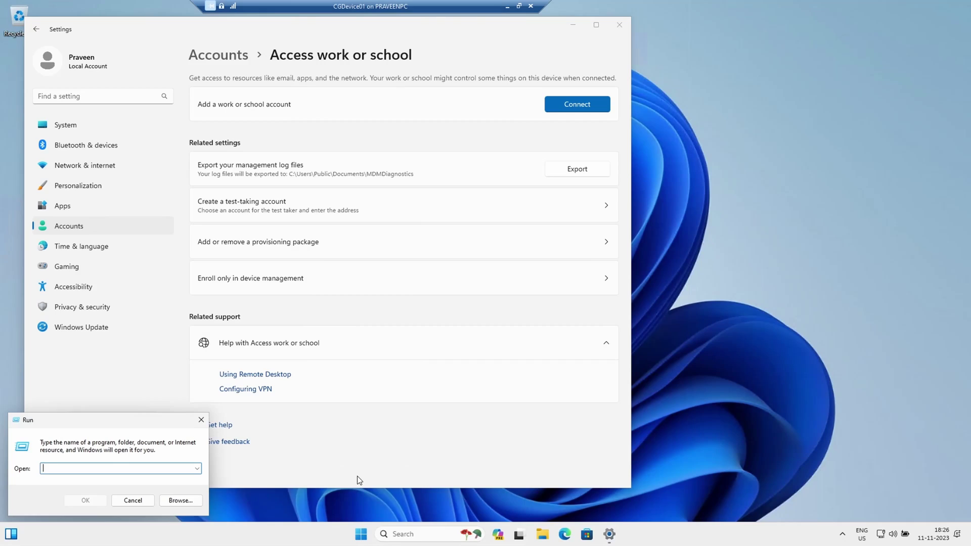
type("c:\\")
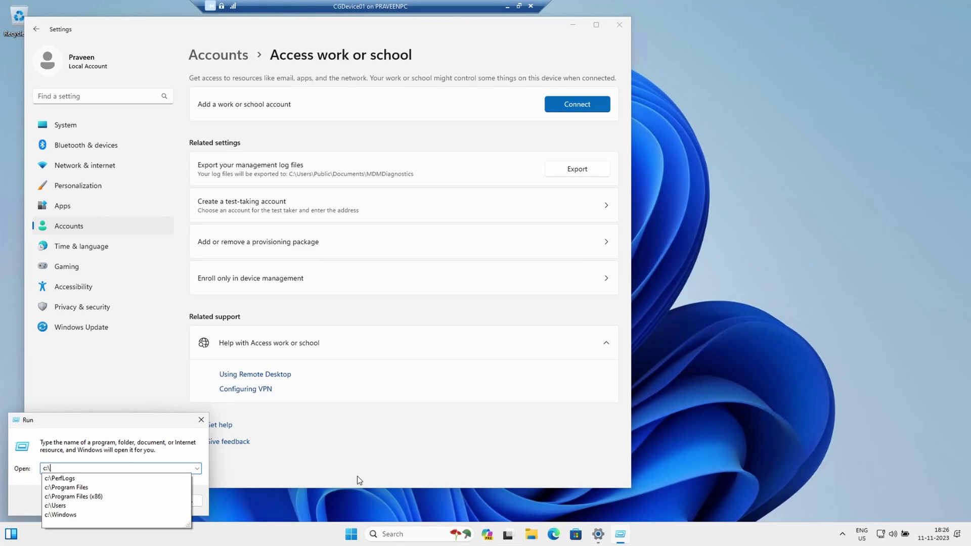
type("users\\")
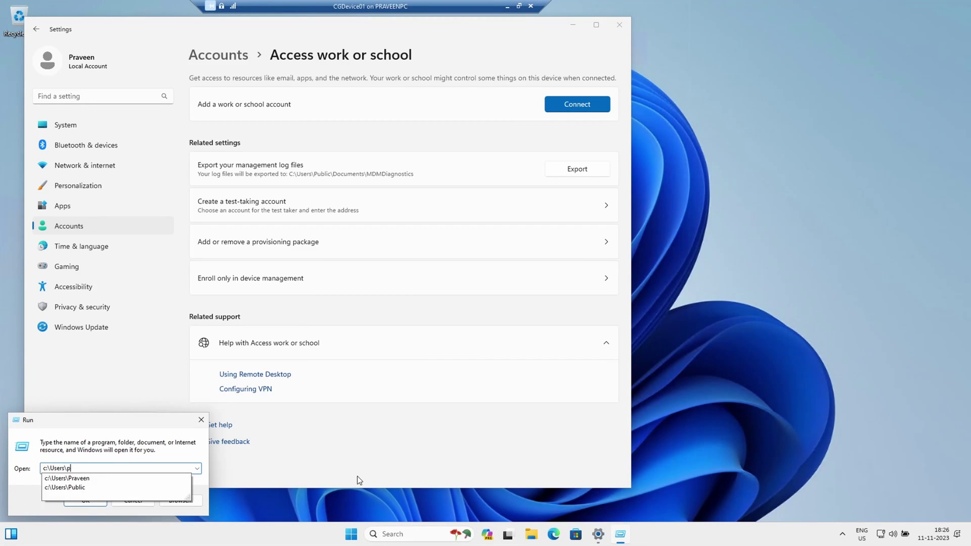
type("pub")
key("Down")
type("\\")
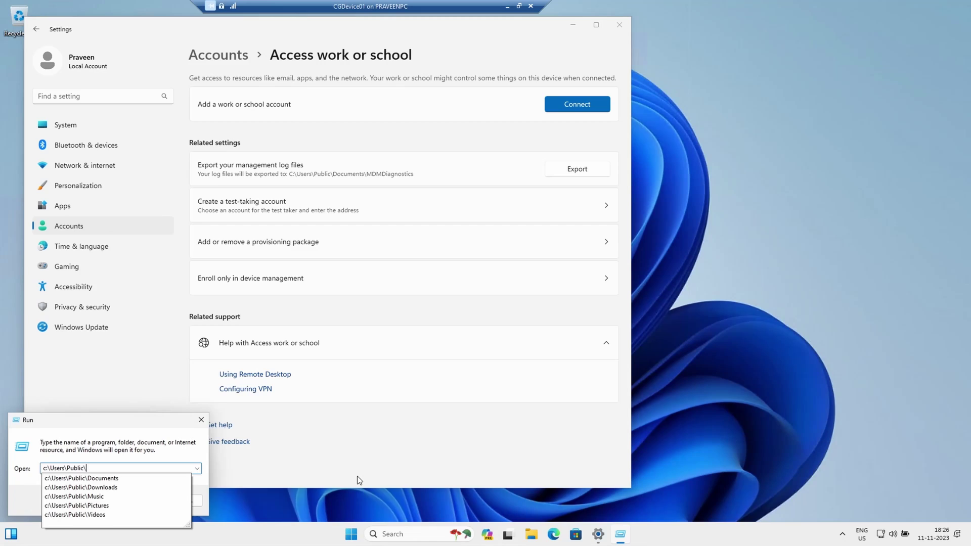
type("do")
key("Down")
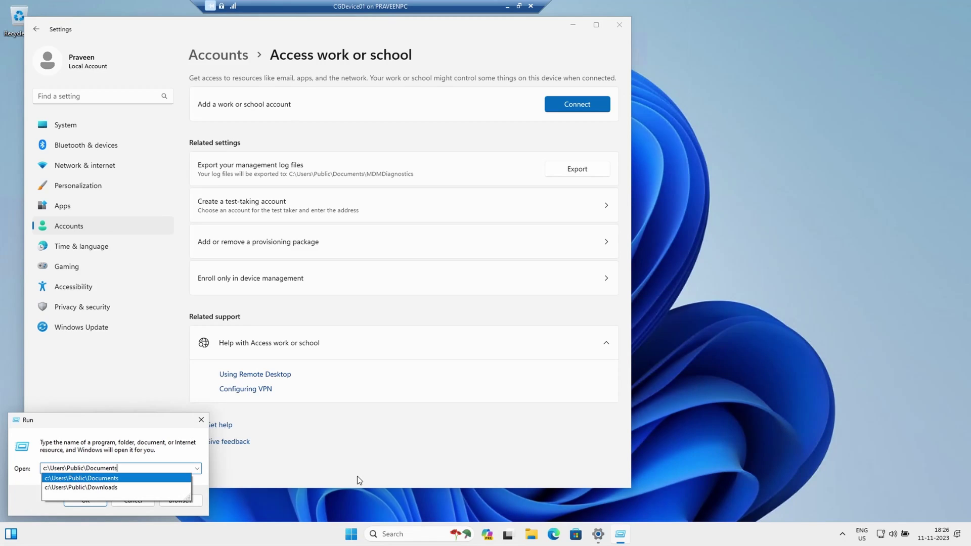
type("\\m")
key("Down")
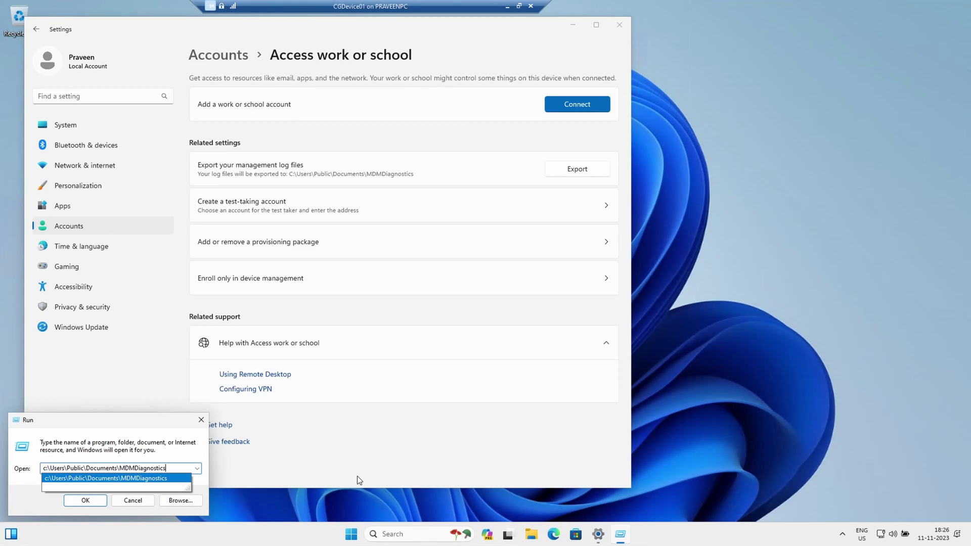
key("Return")
double_click(345, 204)
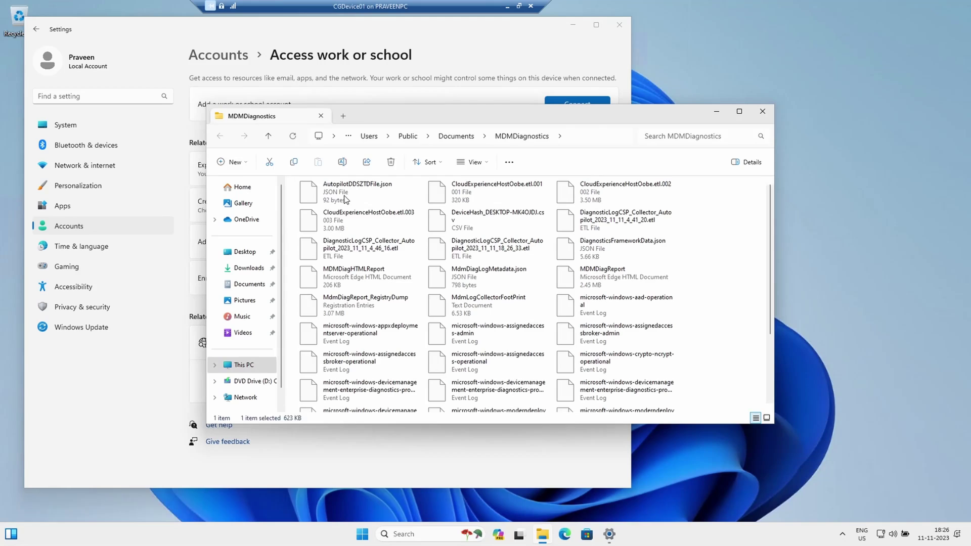
left_click(478, 216)
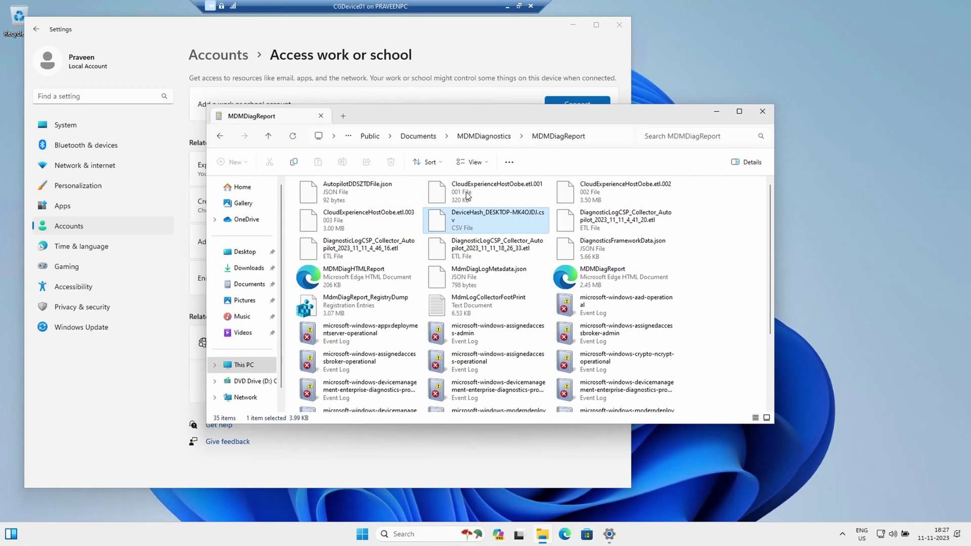
left_click(506, 6)
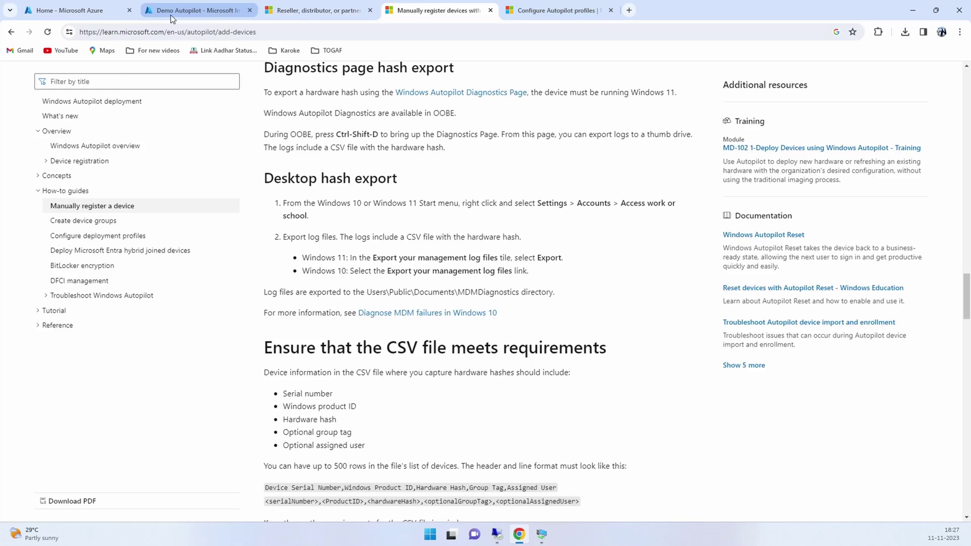
- Navigate from the Demo Autopilot page via Windows enrollment to the Windows Autopilot devices list
left_click(171, 14)
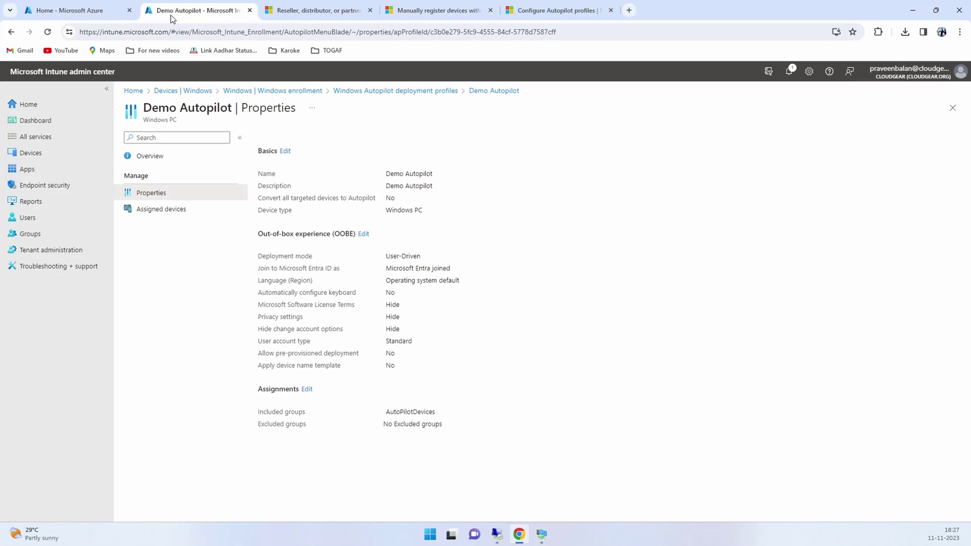
left_click(427, 92)
left_click(294, 91)
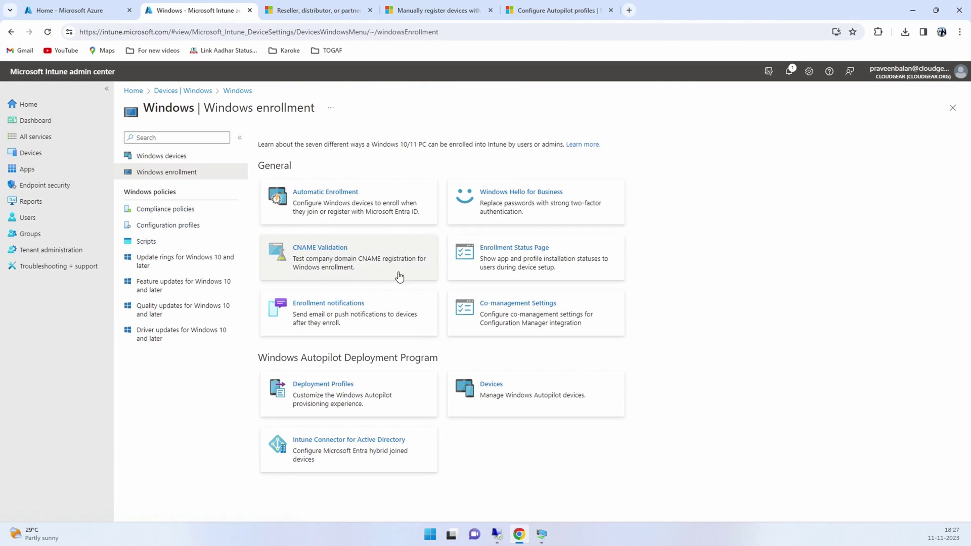
left_click(516, 399)
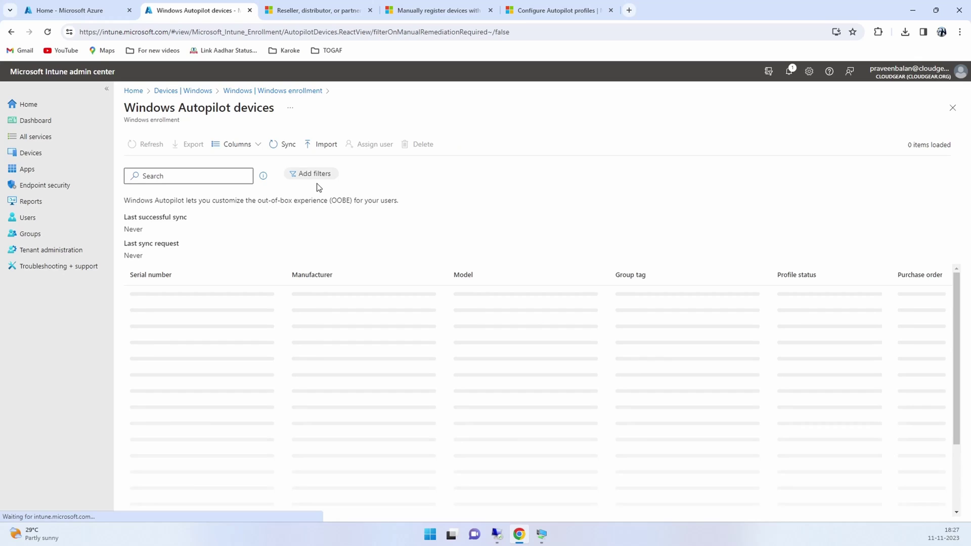
- Import DeviceHash_DESKTOP-MK4OJDJ.csv from C:\temp as a new Windows Autopilot device
left_click(318, 147)
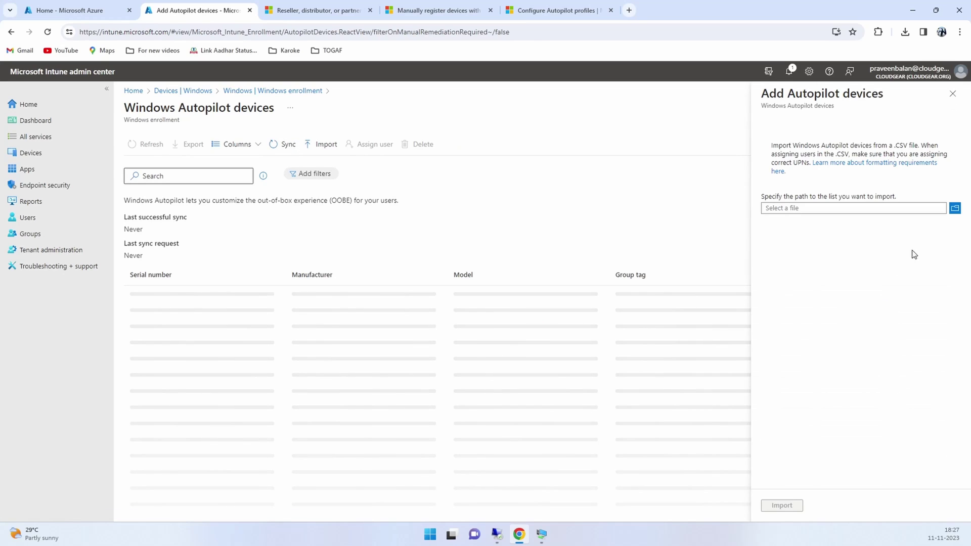
left_click(954, 208)
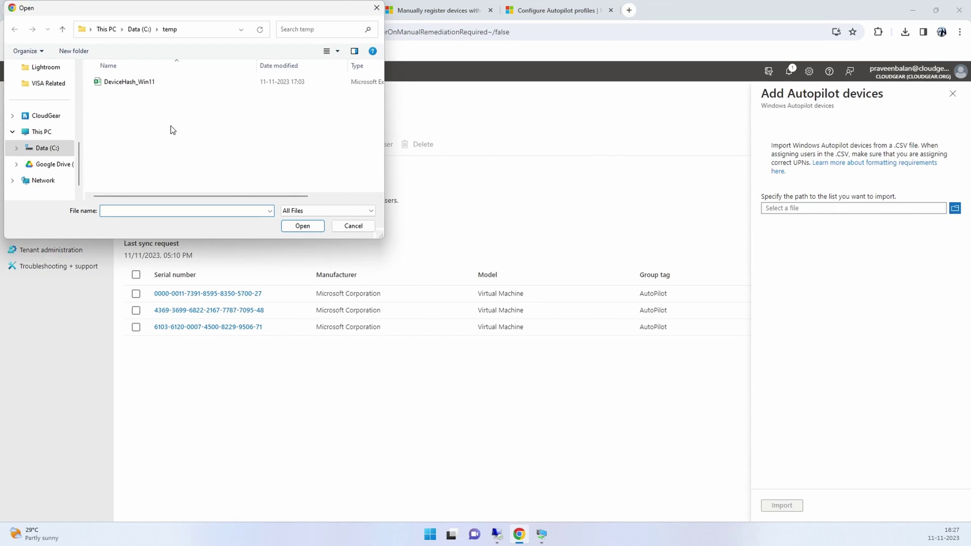
key("ctrl+v")
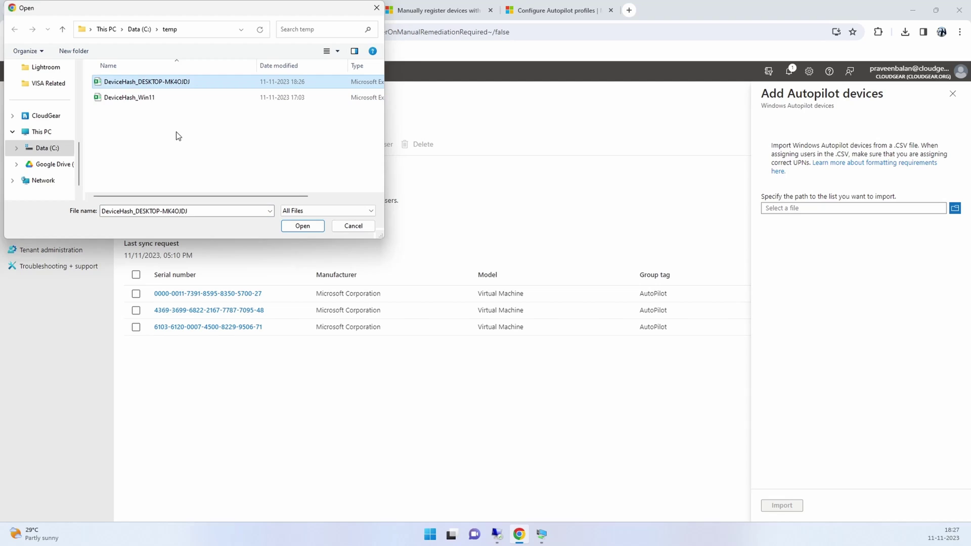
left_click(291, 228)
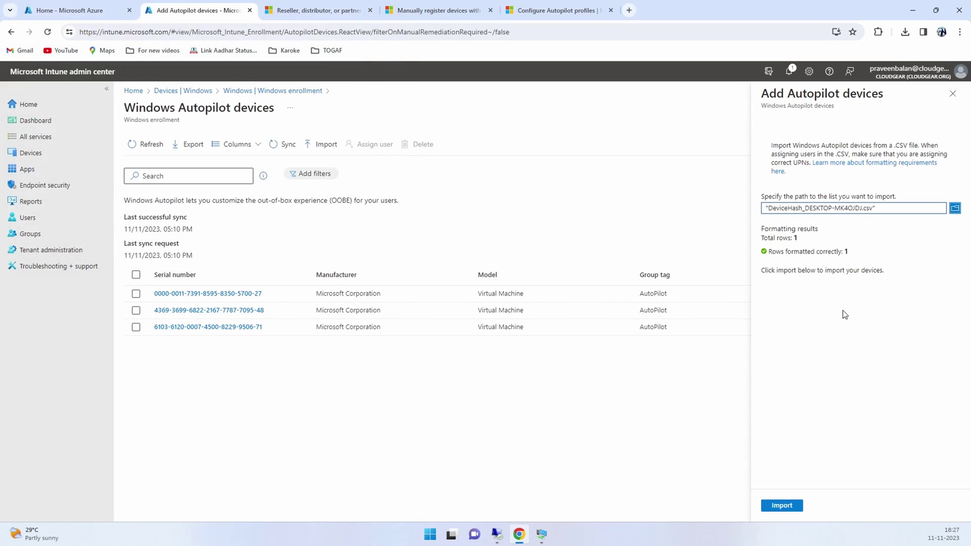
left_click(781, 505)
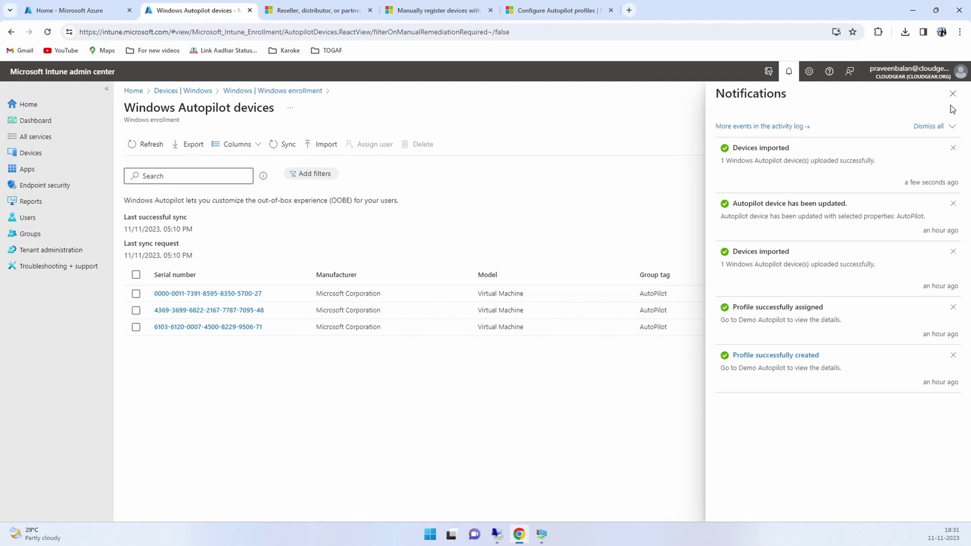
- Refresh the devices list, check AutoPilotDevices group members, and refresh until all four show Assigned
left_click(952, 94)
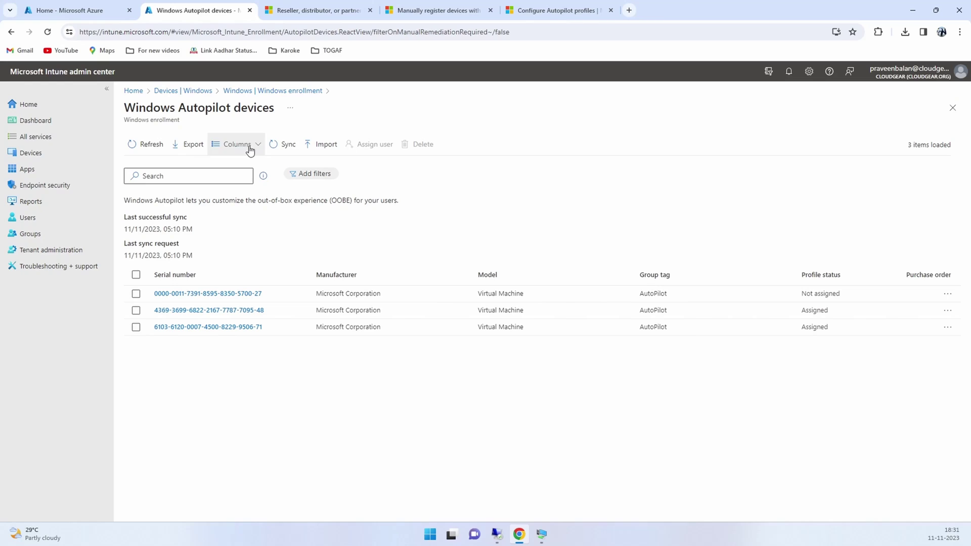
left_click(147, 147)
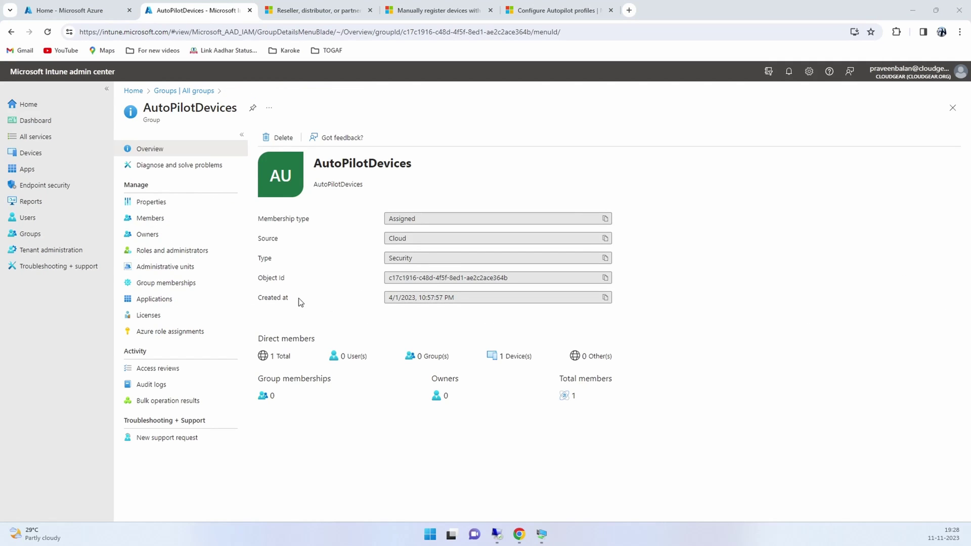
left_click(152, 218)
left_click(288, 137)
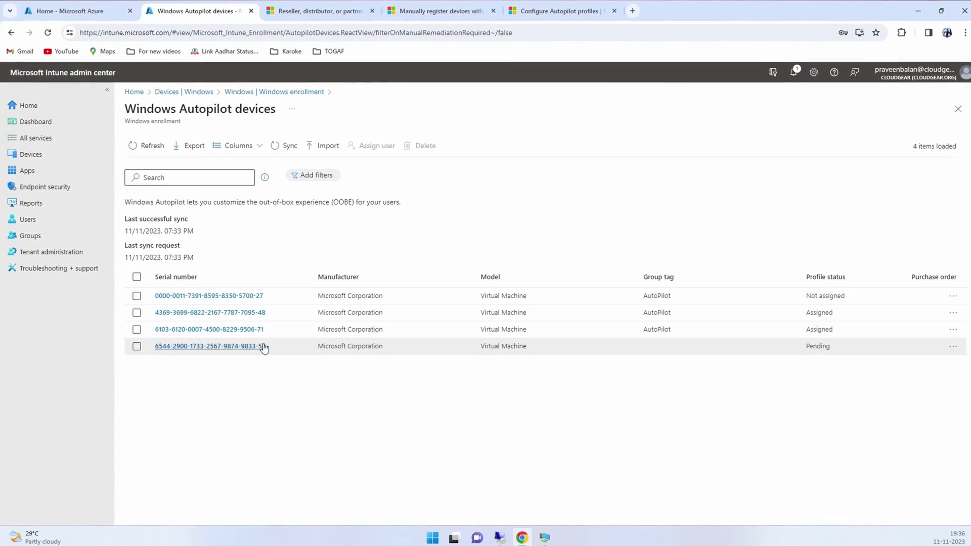
left_click(130, 145)
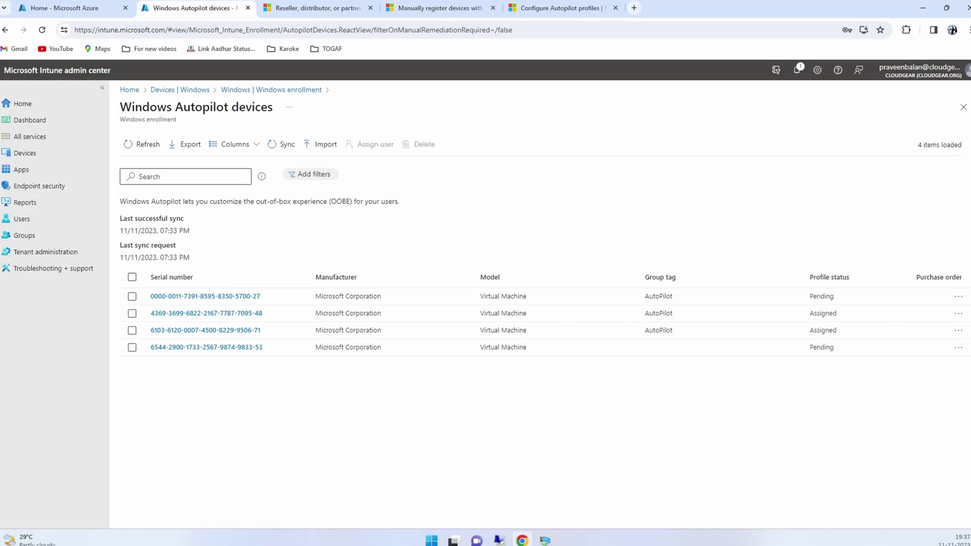
left_click(137, 146)
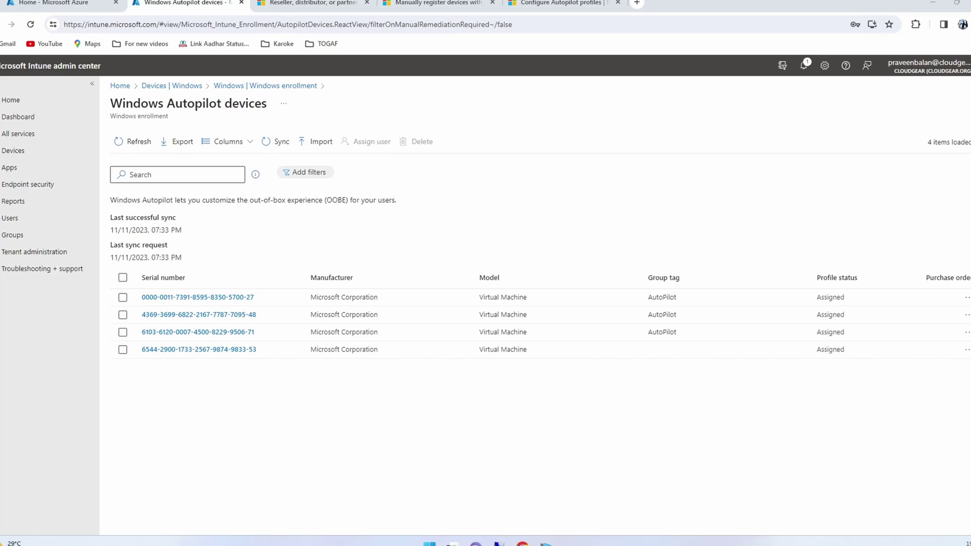
- Start the CGDevice01 VM from its connection window and reposition the window while it boots
key("alt+Tab")
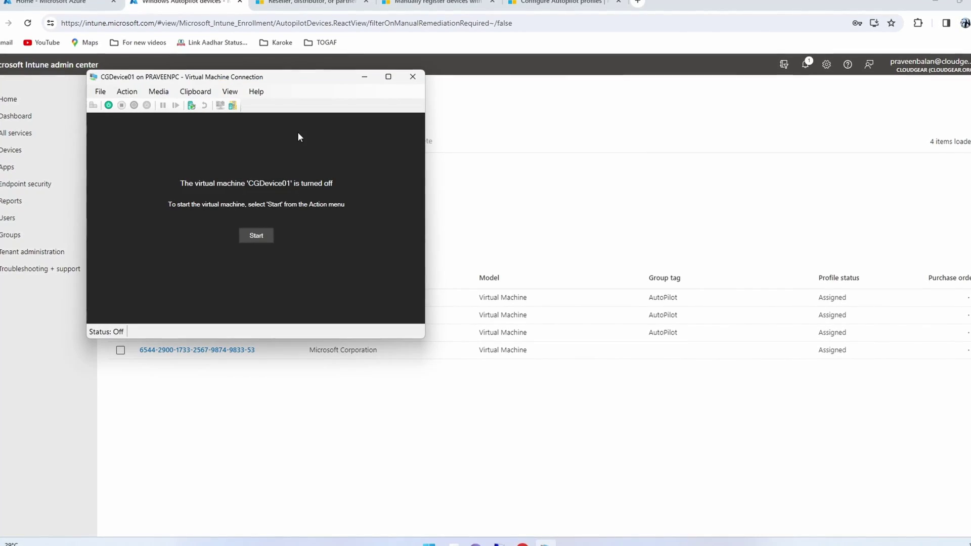
left_click(251, 238)
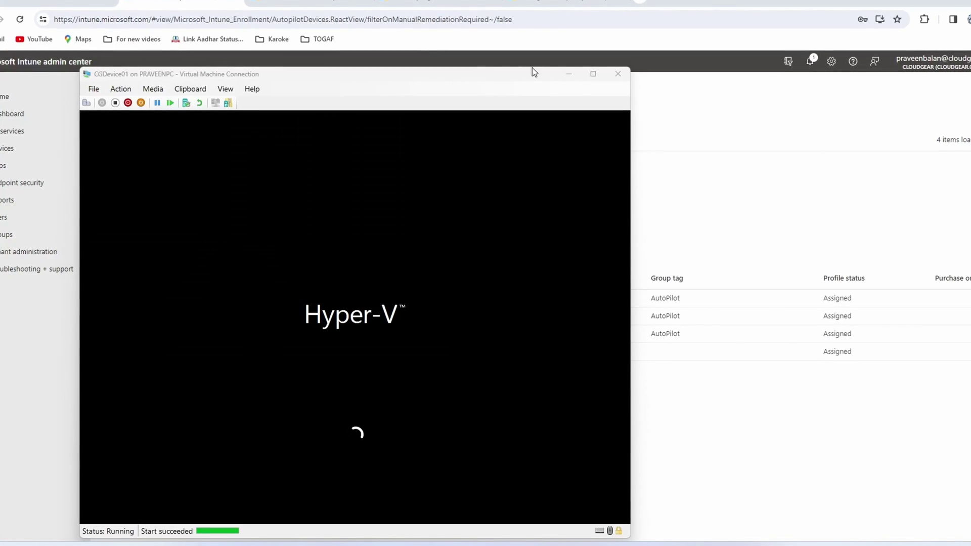
left_click_drag(532, 68, 560, 34)
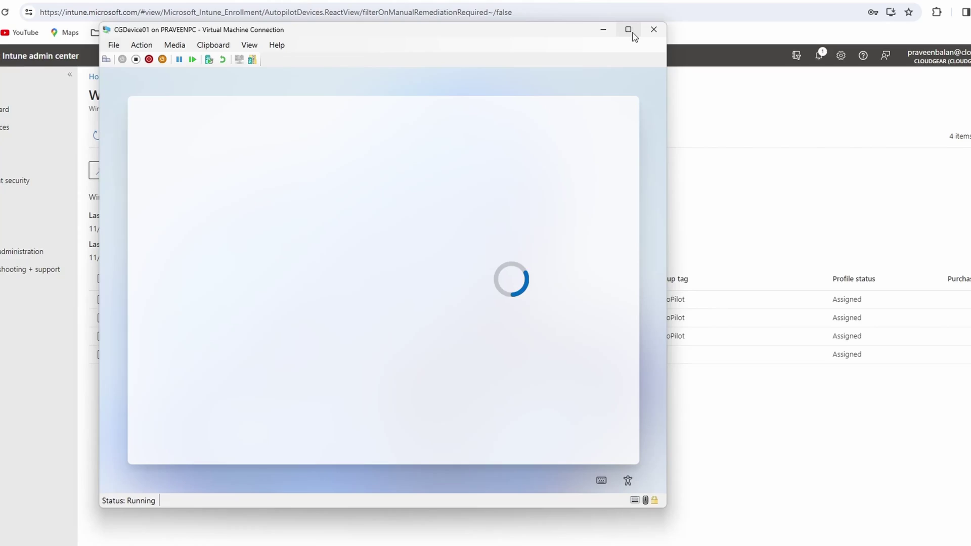
- Accept the US keyboard layout and skip adding a second layout
scroll(488, 335, "down", 5)
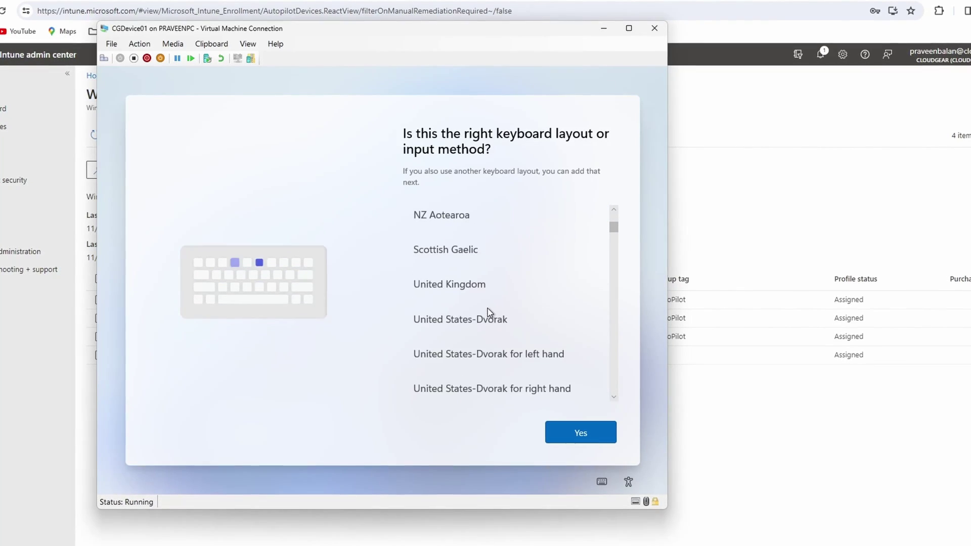
left_click_drag(613, 235, 632, 178)
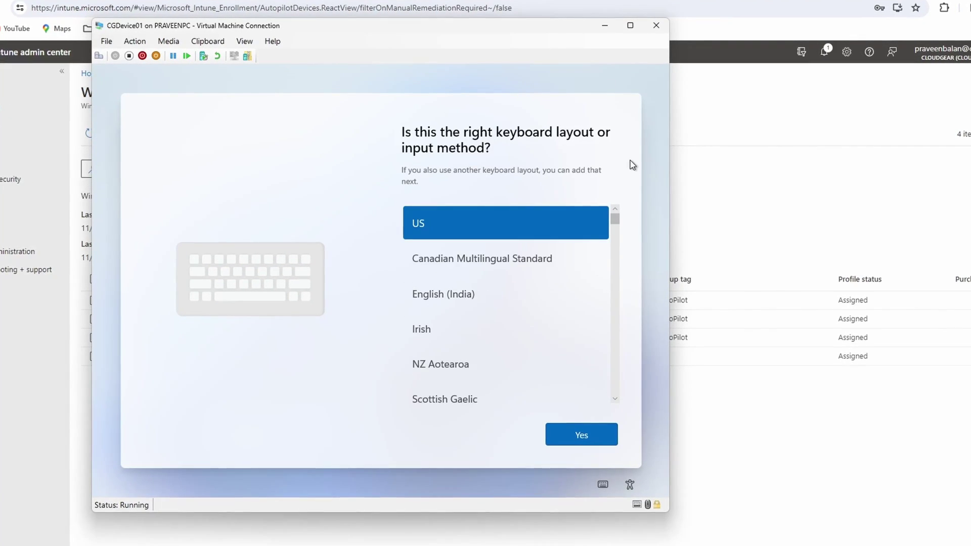
left_click(584, 435)
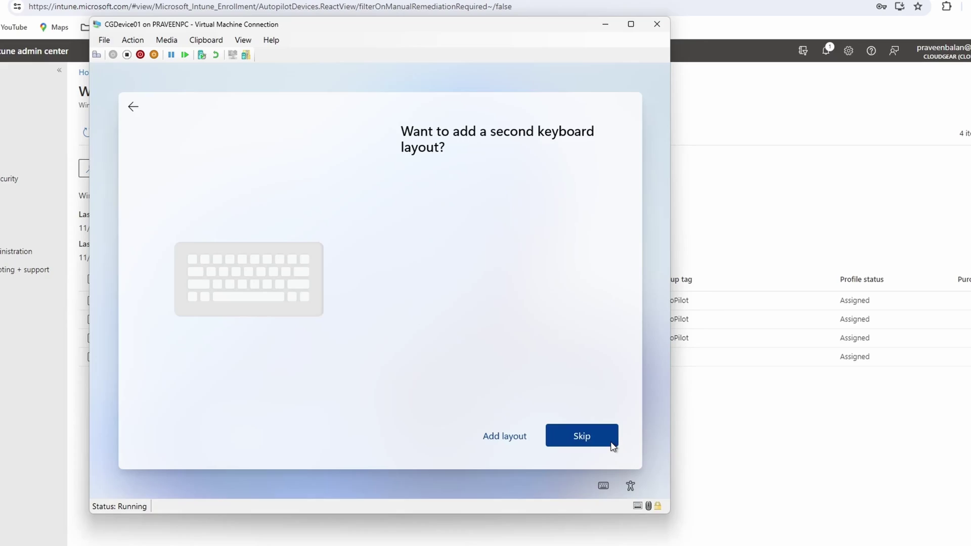
left_click(610, 444)
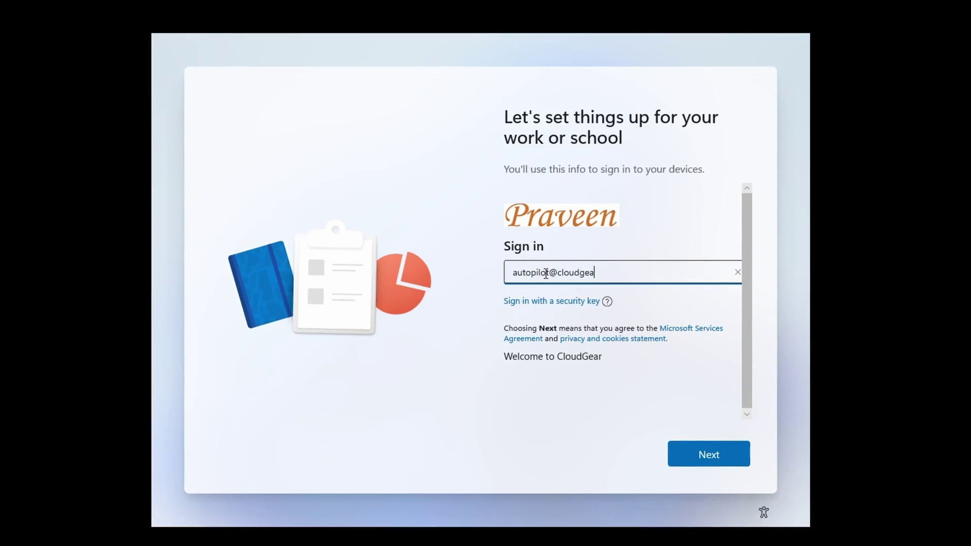
- Finish entering the work e-mail, continue past the notice, and skip the failed PIN setup
type("r.")
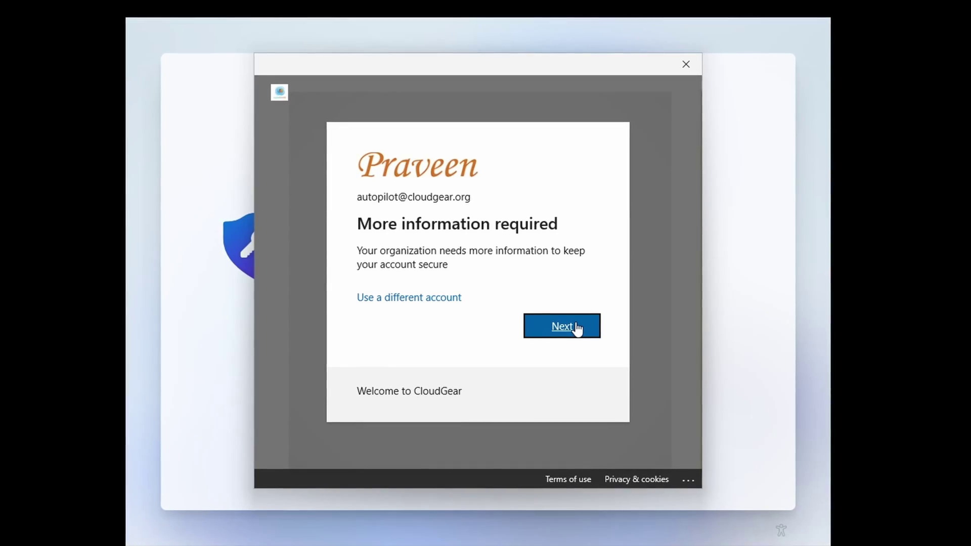
left_click(577, 329)
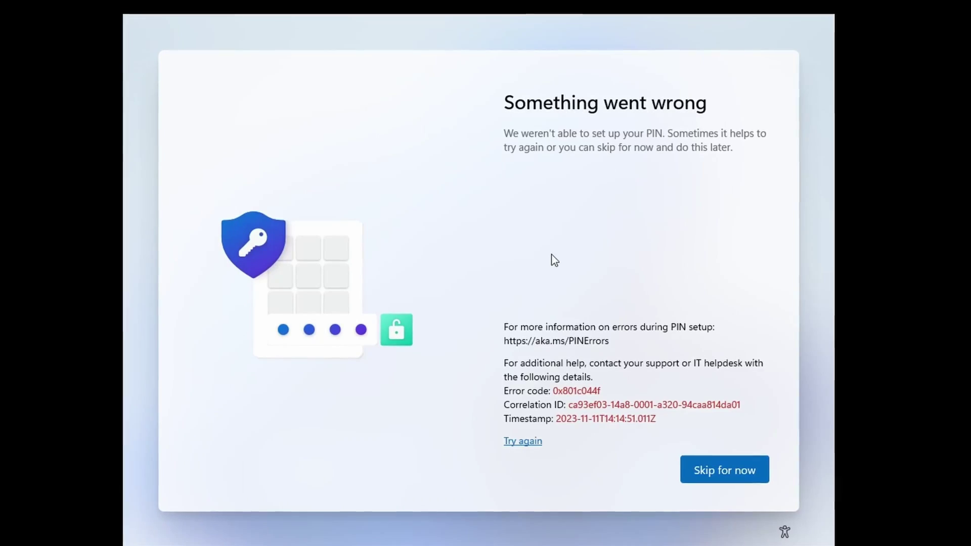
left_click(718, 470)
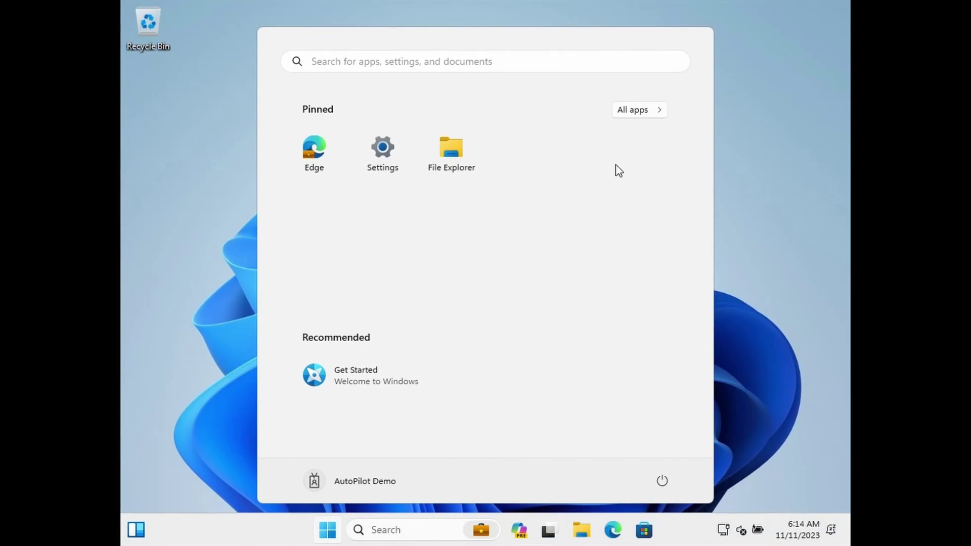
- Check the signed-in account's options on the Start menu, then close them
left_click(329, 474)
left_click(613, 451)
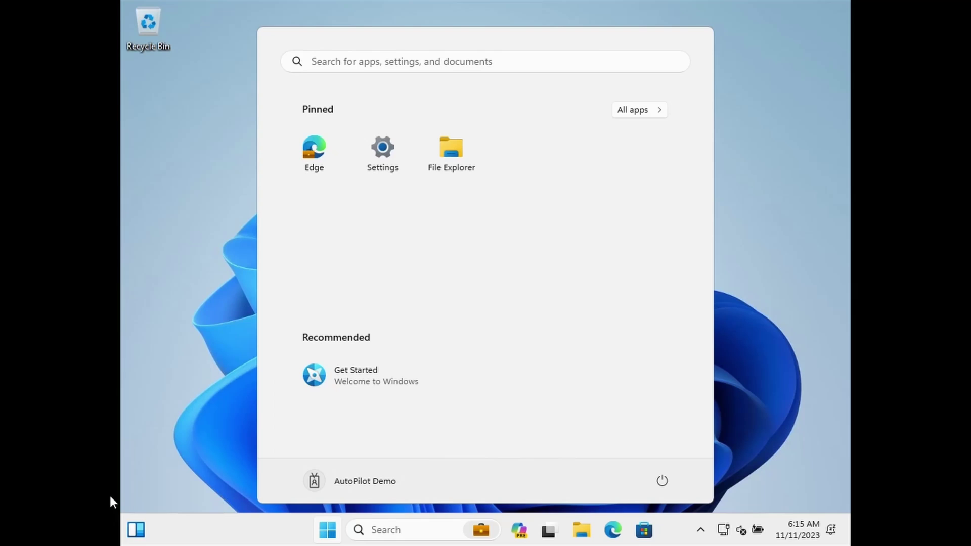
left_click(136, 530)
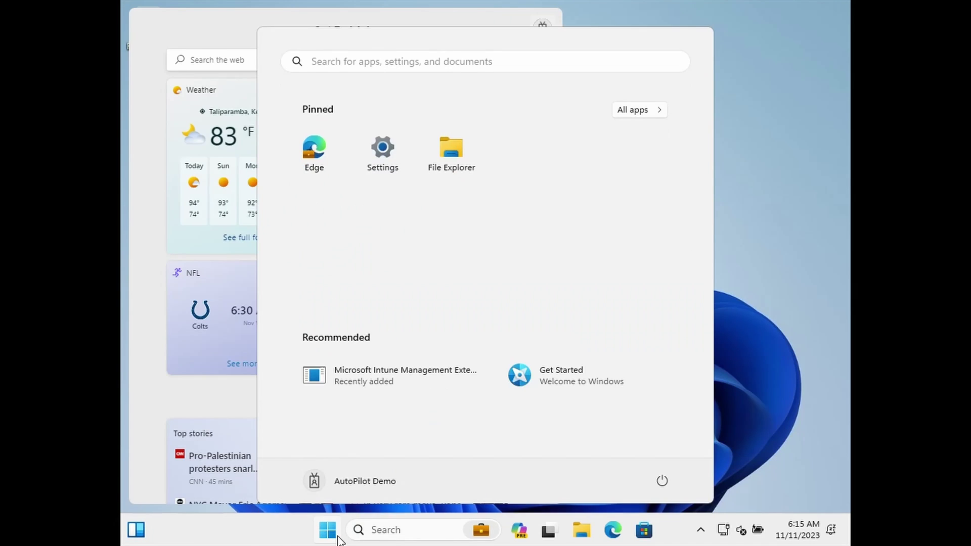
left_click(135, 531)
left_click(328, 530)
- Open Settings > Accounts > Access work or school in a maximized window
right_click(328, 530)
left_click(286, 195)
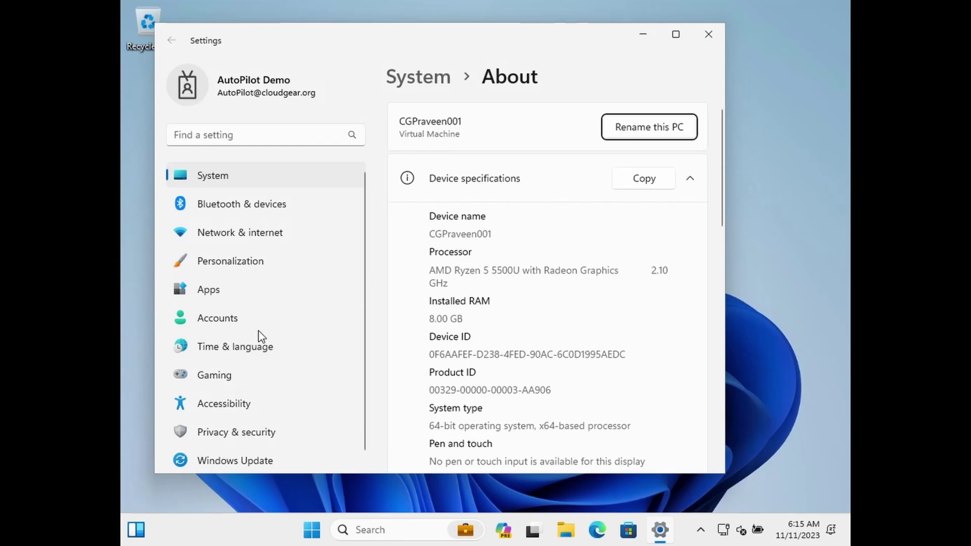
left_click(255, 328)
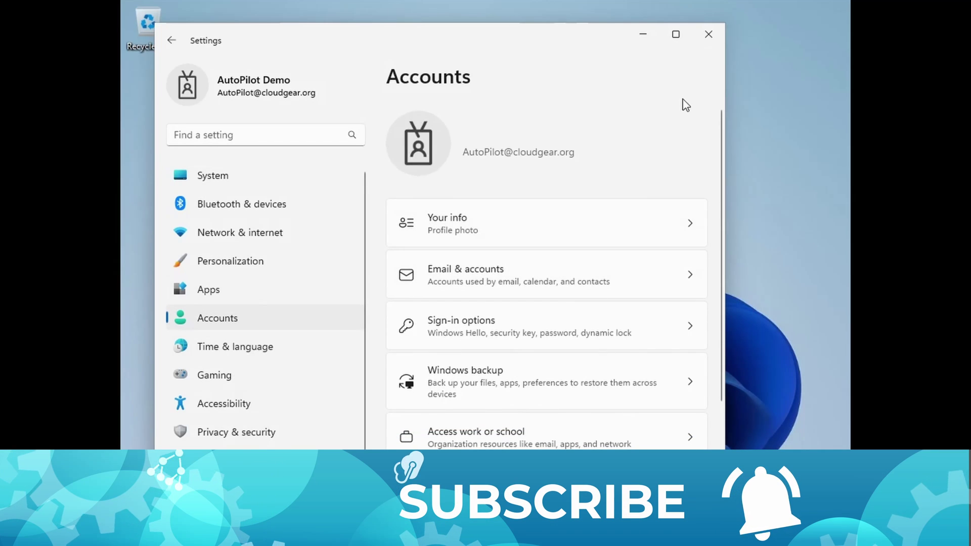
left_click(678, 34)
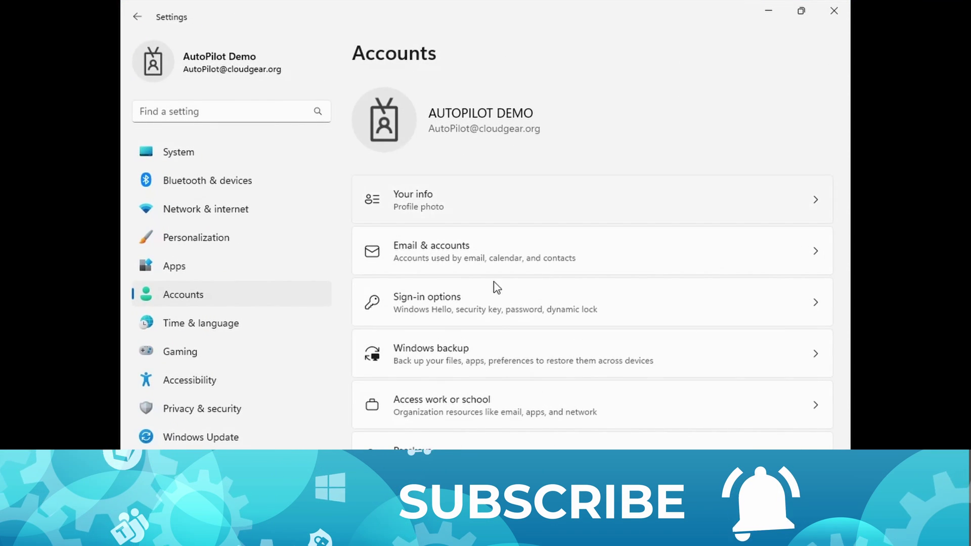
left_click(460, 418)
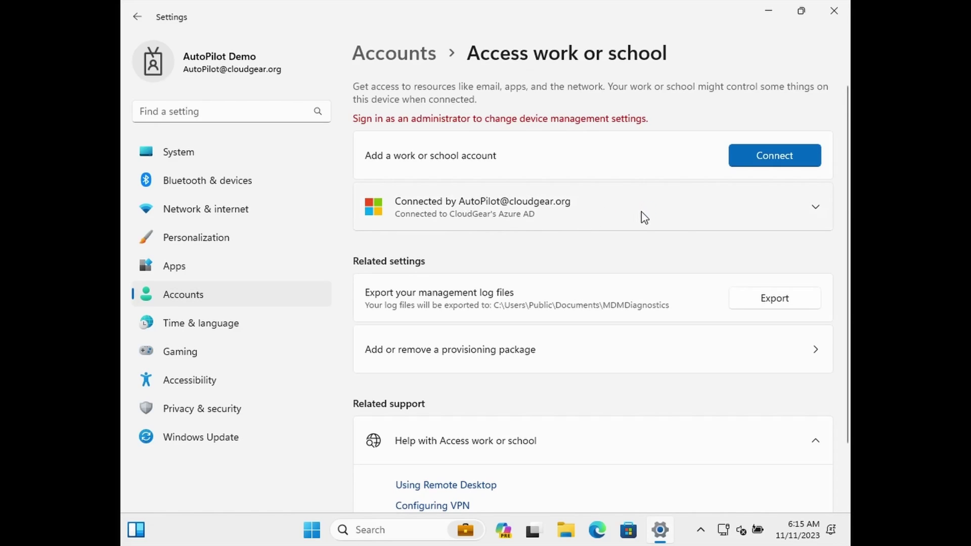
- Sync the CloudGear work account from its Info page and confirm Company Portal's install in notifications
left_click(821, 217)
left_click(774, 308)
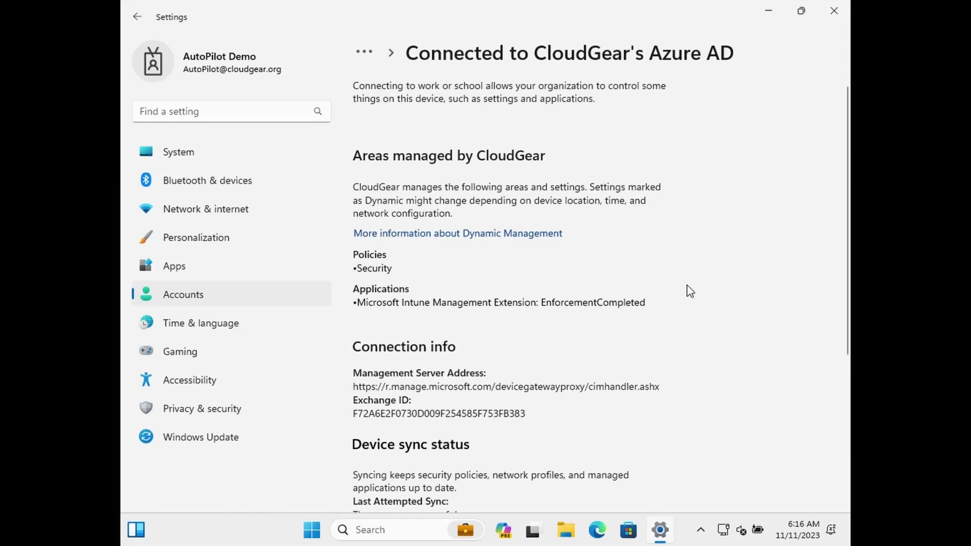
scroll(751, 417, "down", 5)
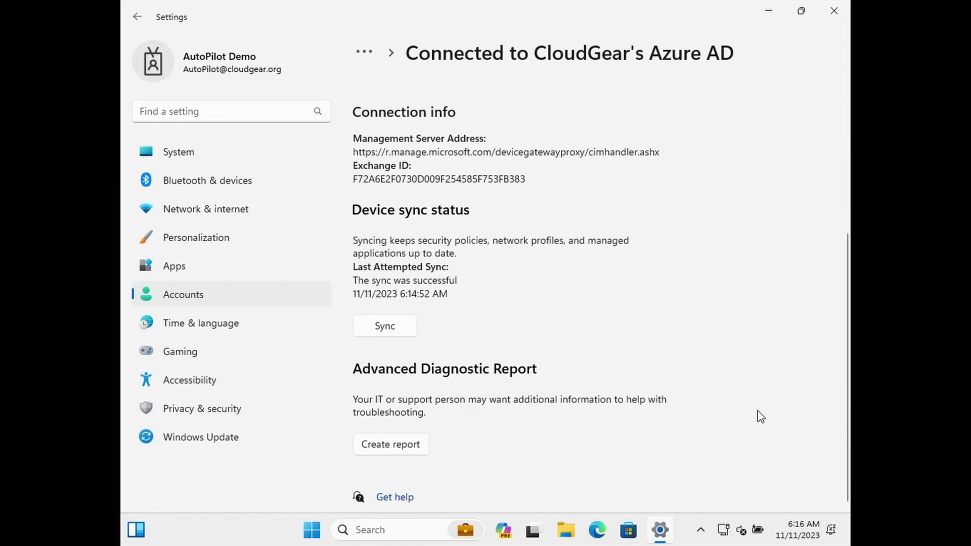
left_click(384, 337)
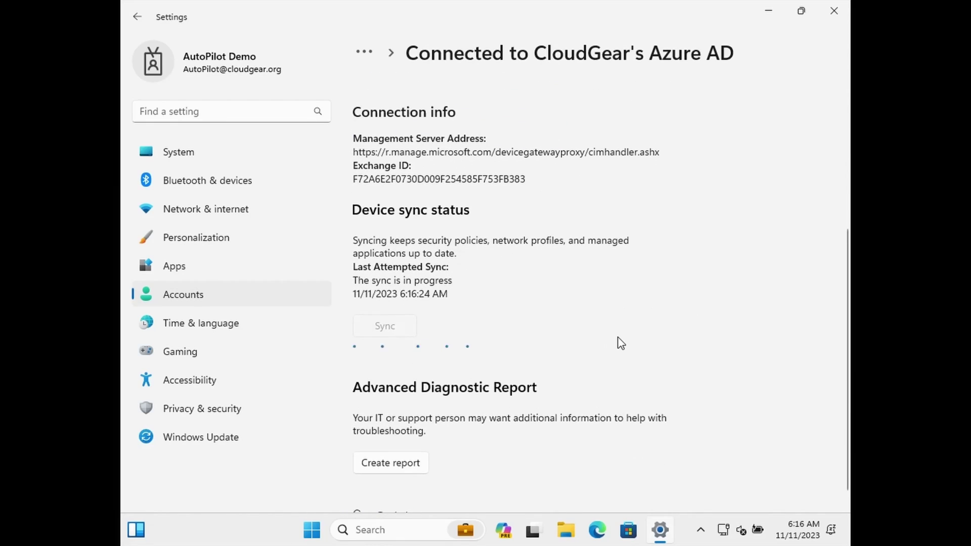
left_click(830, 531)
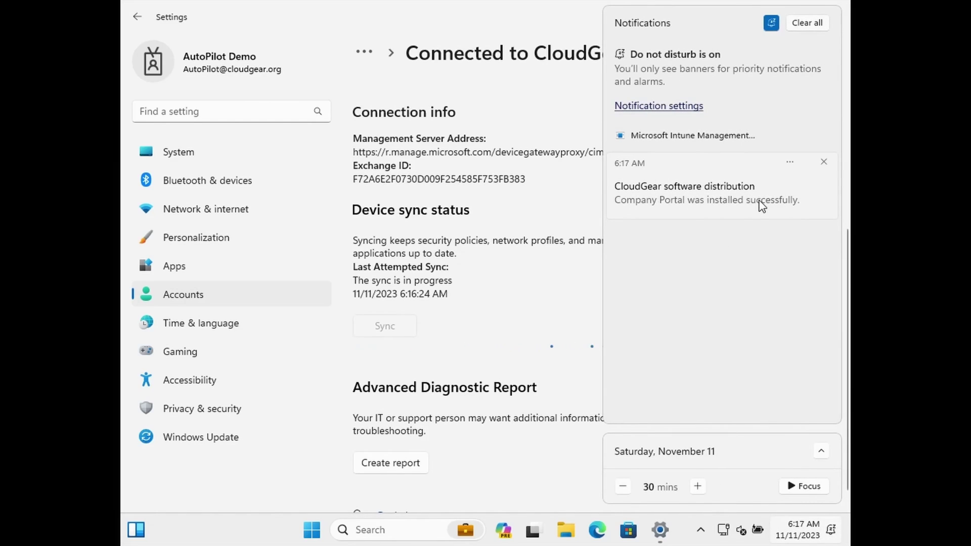
left_click(310, 530)
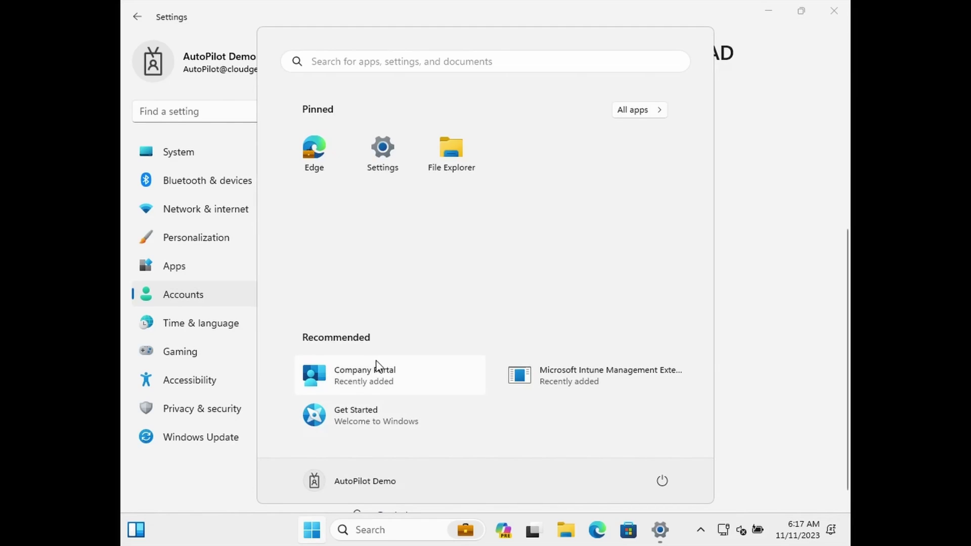
- Launch Company Portal, pick the SharedDevices category, and install Google Chrome
left_click(351, 377)
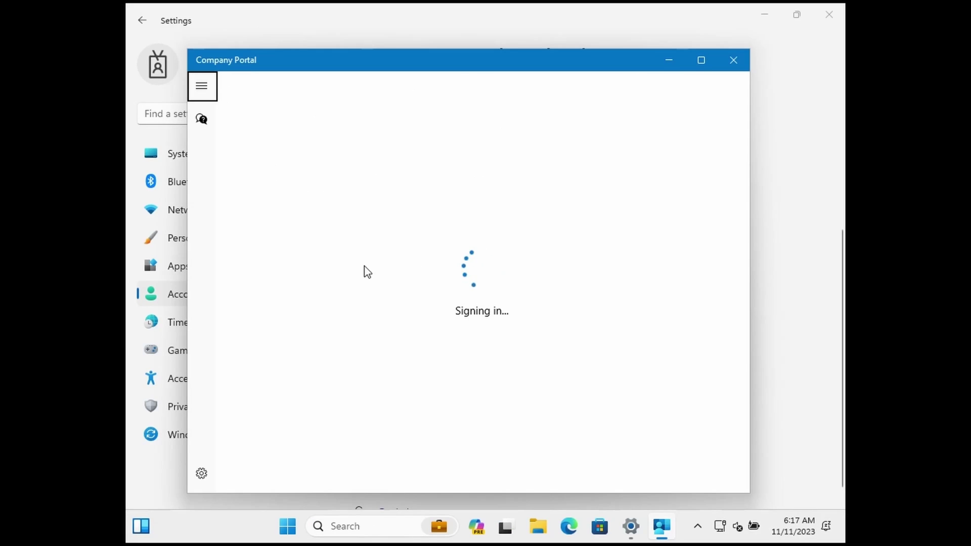
left_click(282, 220)
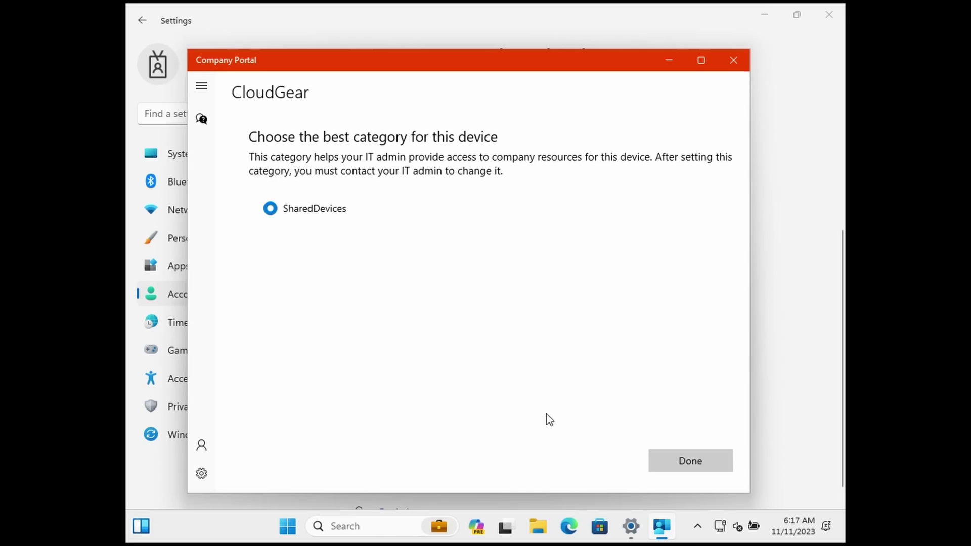
left_click(709, 458)
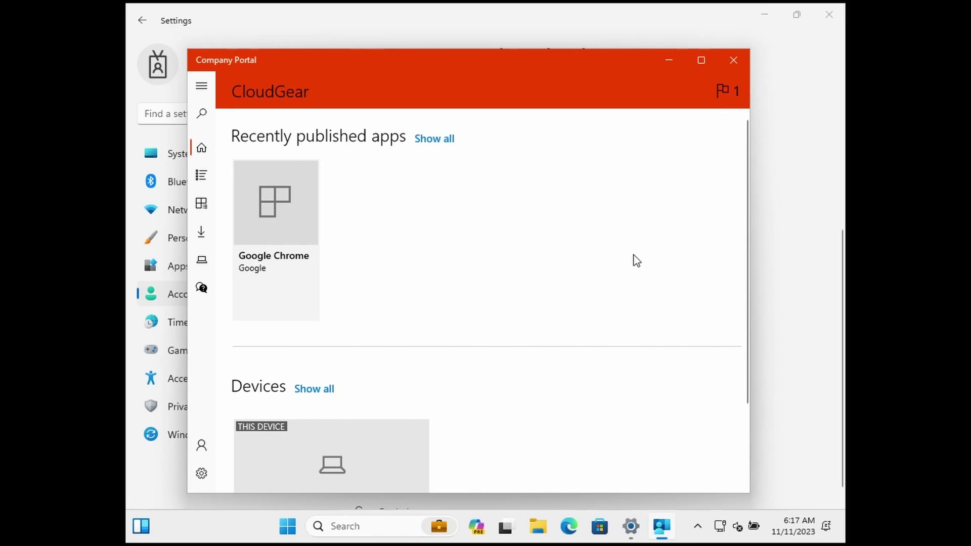
left_click(276, 240)
left_click(424, 223)
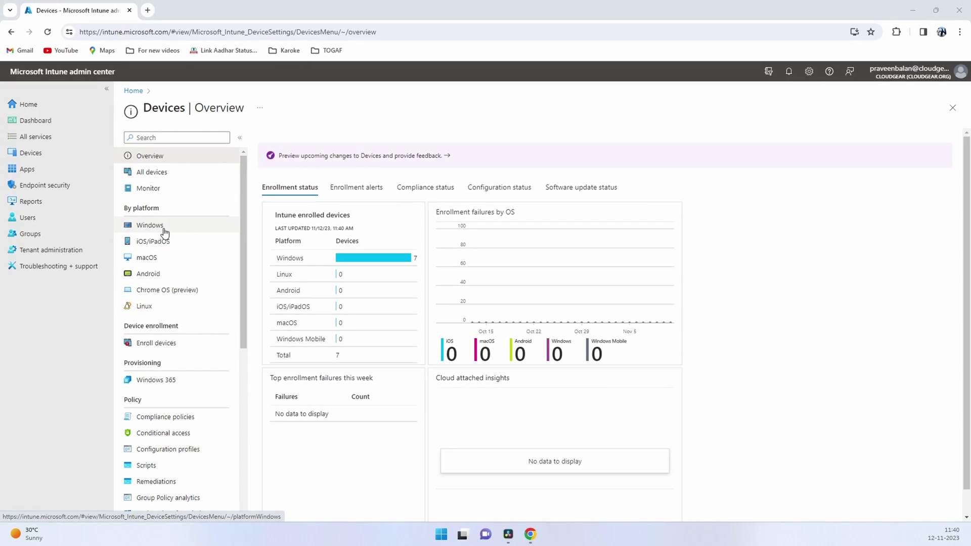
- Open CGPRAVEEN001's details from Intune's Windows devices list
left_click(161, 226)
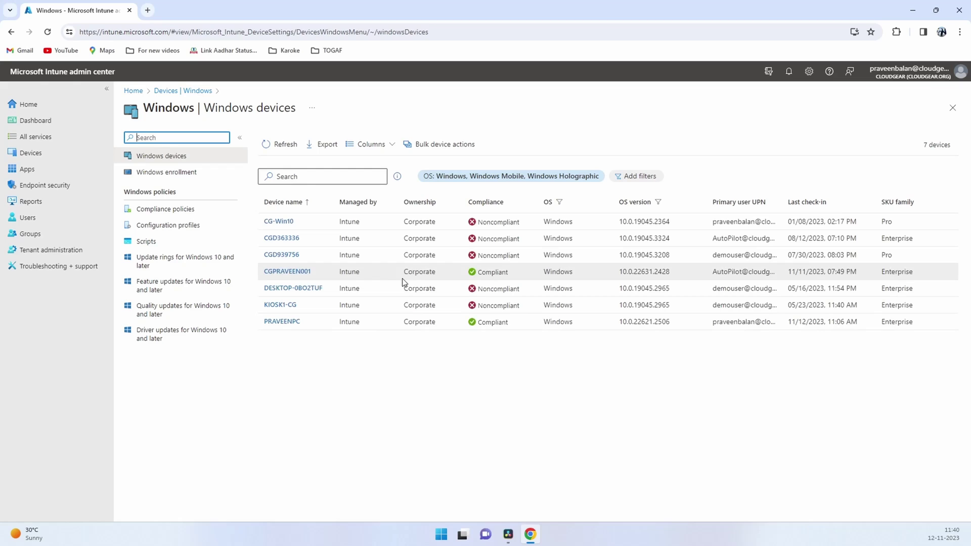
left_click(286, 273)
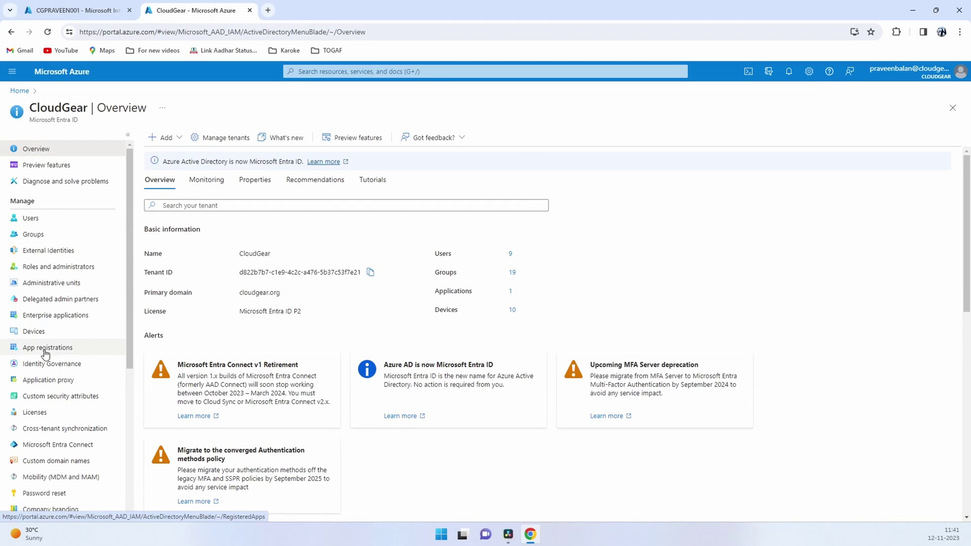
- Go to Devices > All devices in Entra ID for the CloudGear directory
left_click(34, 331)
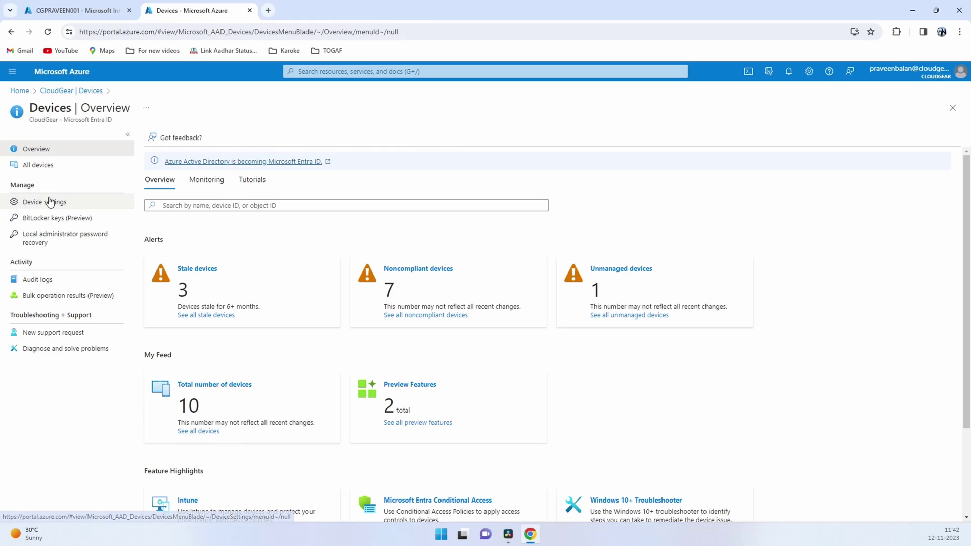
left_click(42, 165)
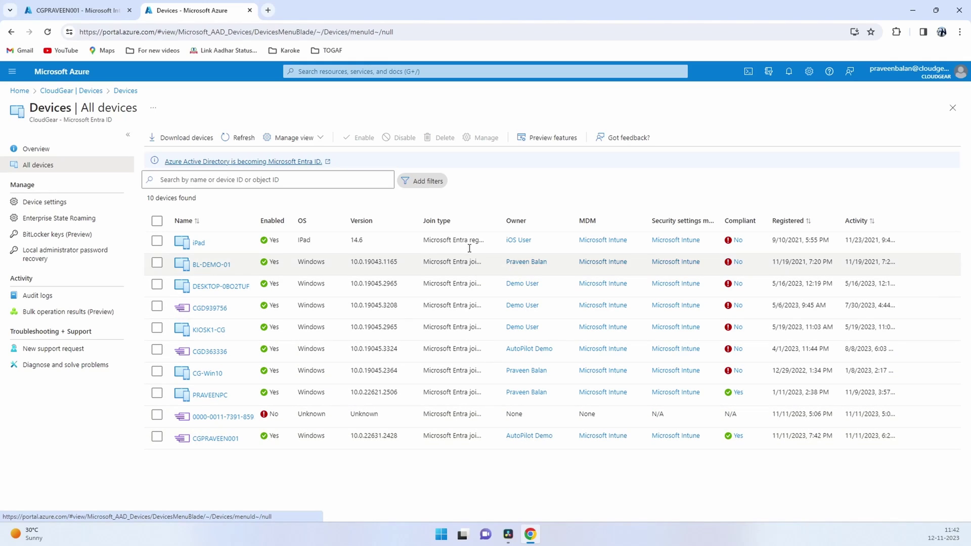
- Widen the Join type column to read CGPRAVEEN001 as Microsoft Entra joined
left_click_drag(502, 220, 553, 220)
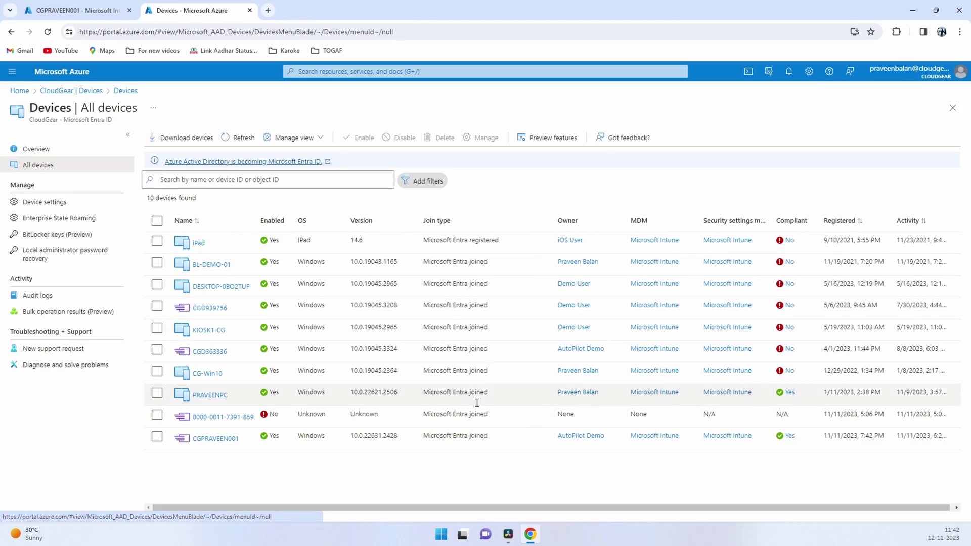